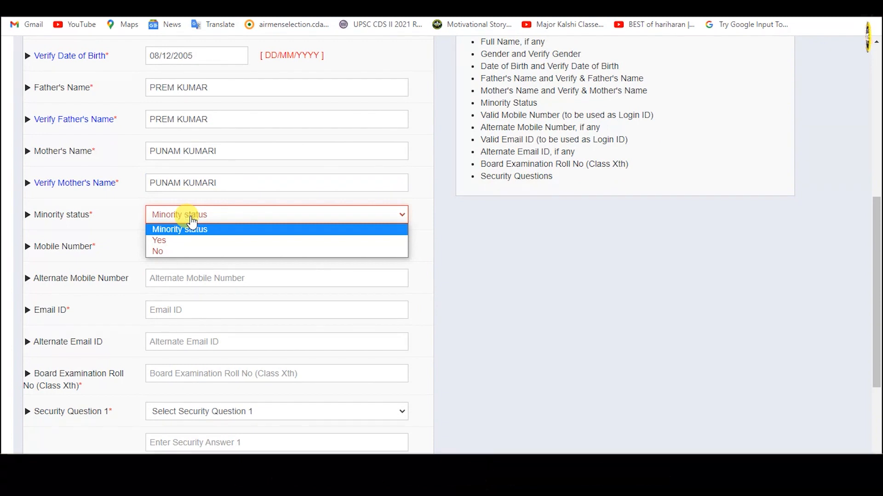
# Set minority status to No, enter the mobile number, leave Alternate Mobile blank, and fill in the email ID
pyautogui.click(172, 251)
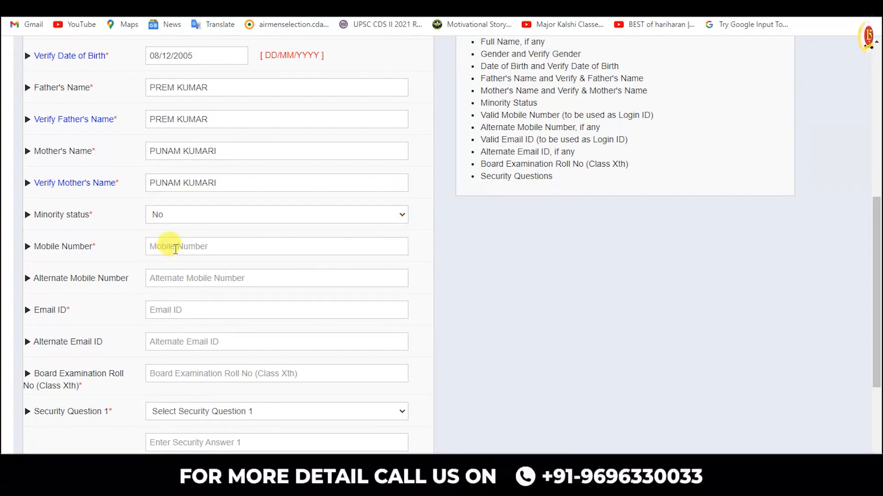
pyautogui.click(175, 248)
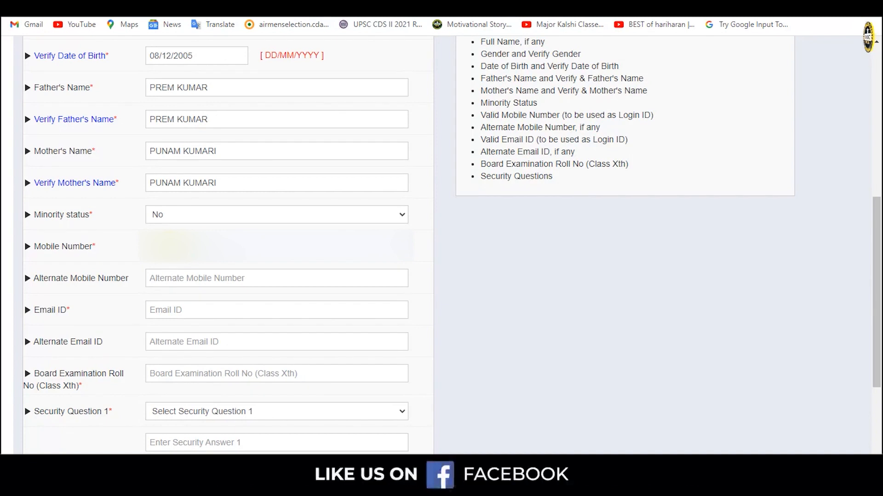
pyautogui.click(186, 276)
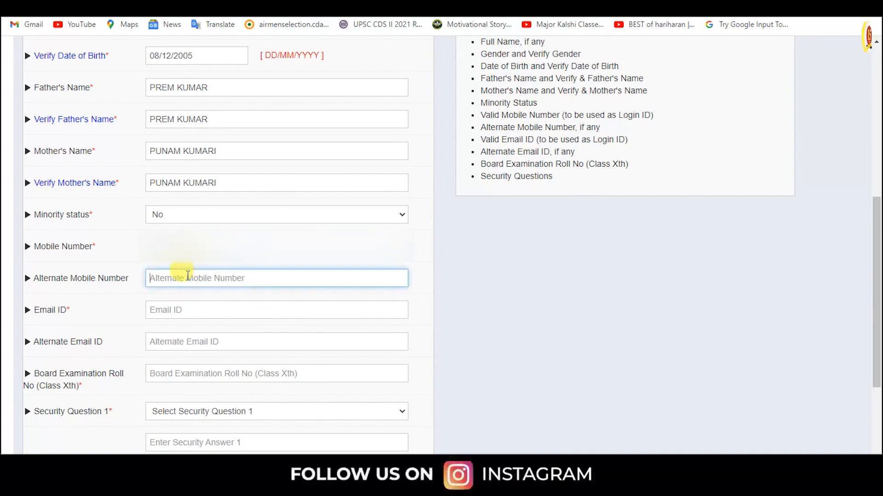
pyautogui.click(167, 312)
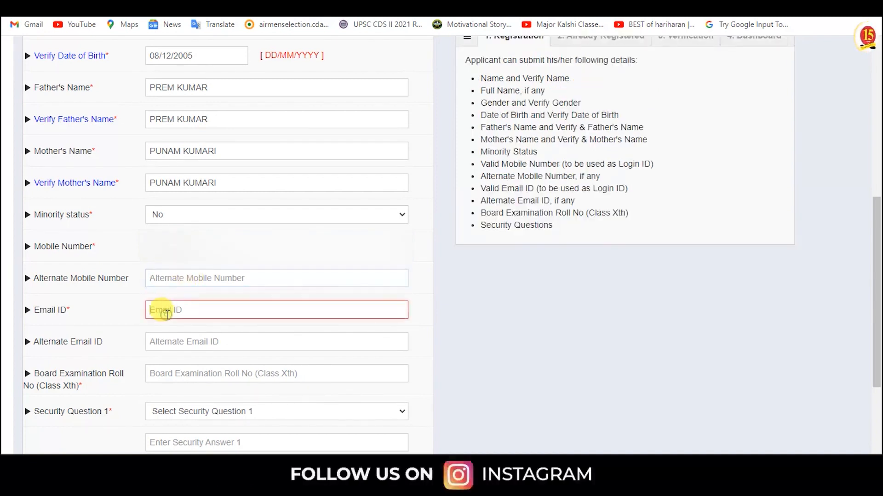
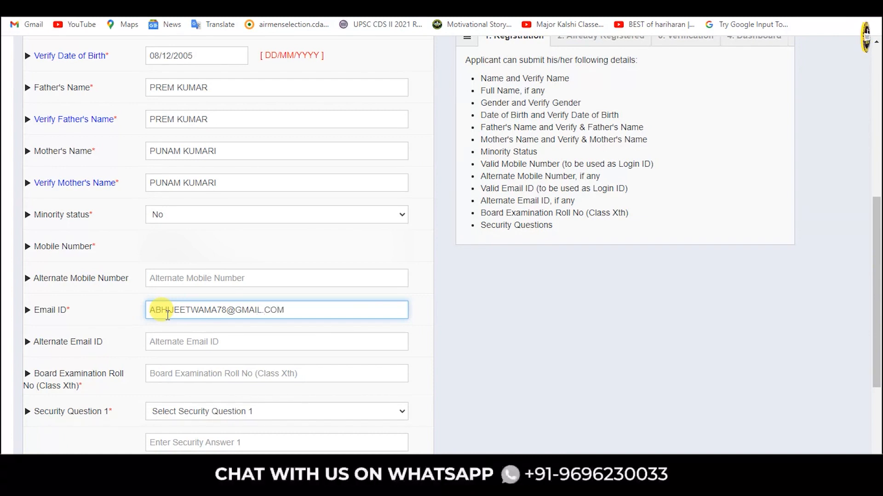
pyautogui.scroll(-4, 167, 316)
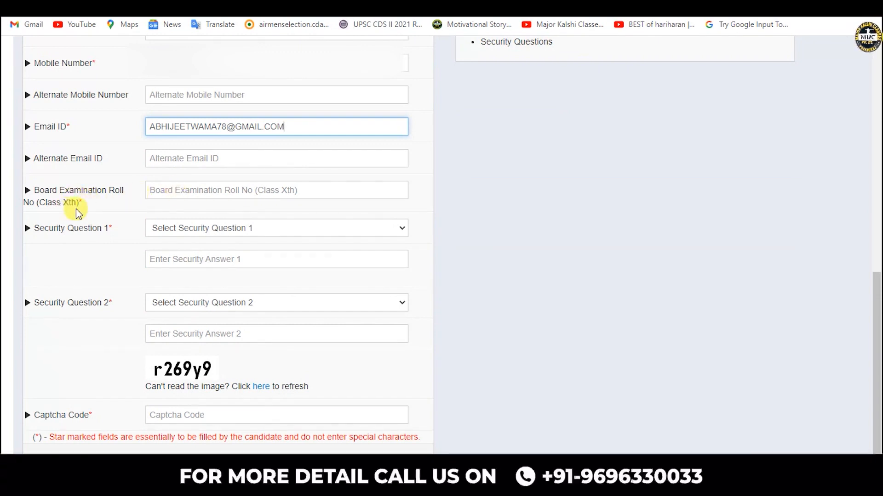
# Enter the Class X roll number and answer the favourite colour security question
pyautogui.click(185, 192)
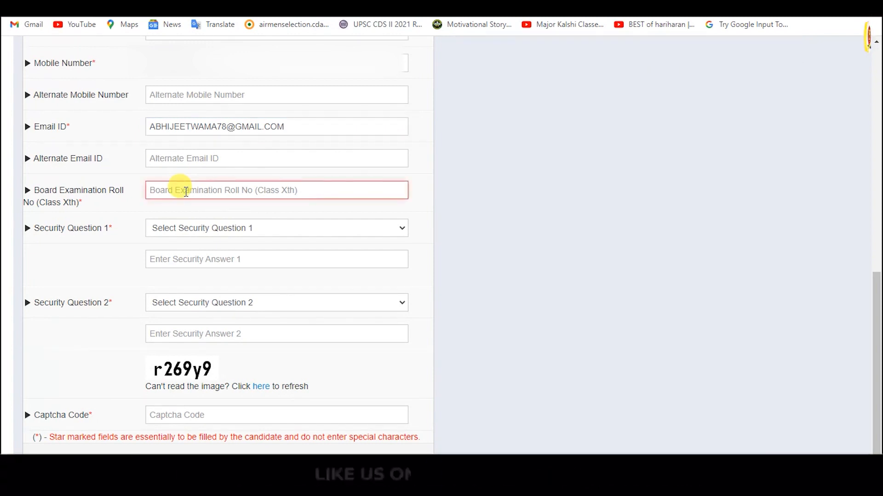
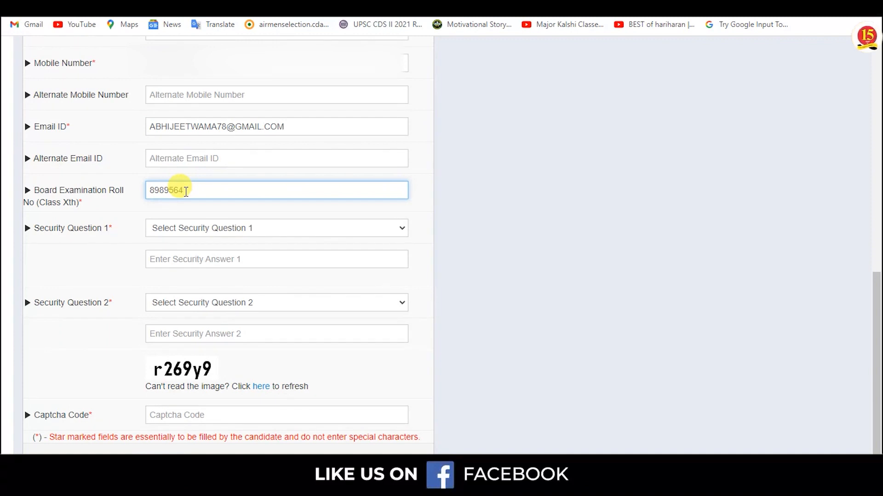
pyautogui.click(200, 232)
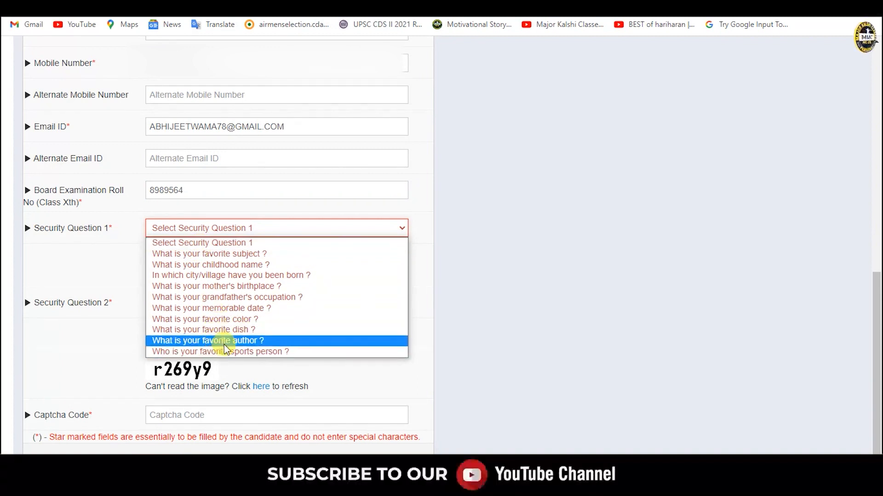
pyautogui.click(222, 320)
pyautogui.click(200, 260)
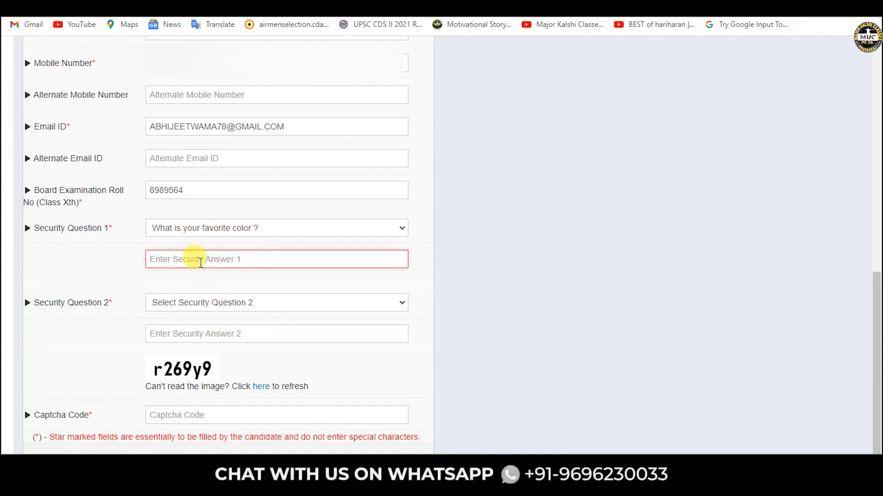
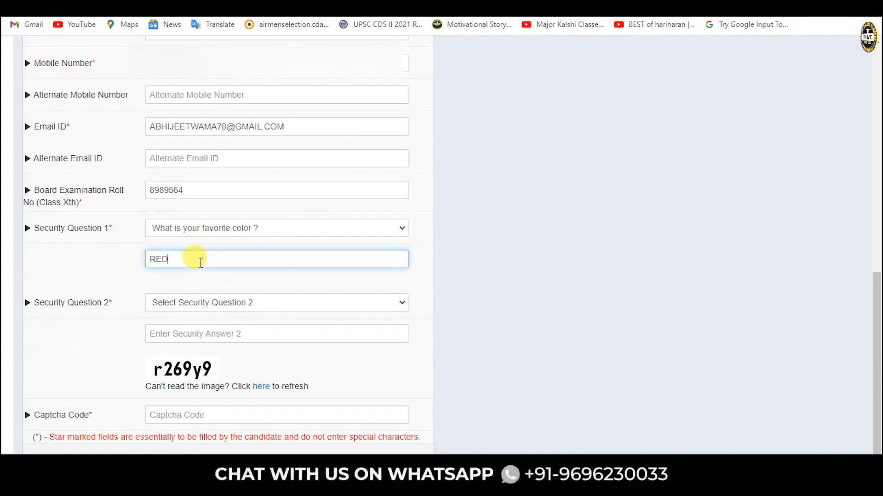
# Answer the favourite subject security question and type the captcha code
pyautogui.click(192, 305)
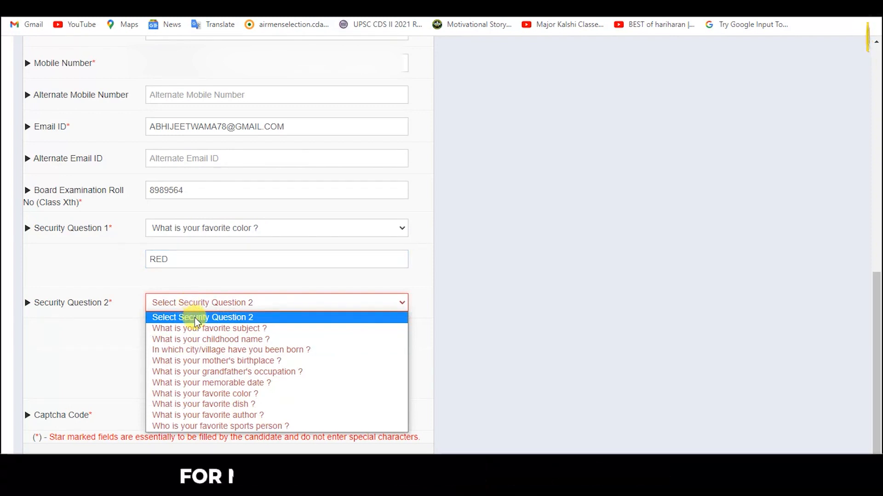
pyautogui.click(197, 329)
pyautogui.click(202, 334)
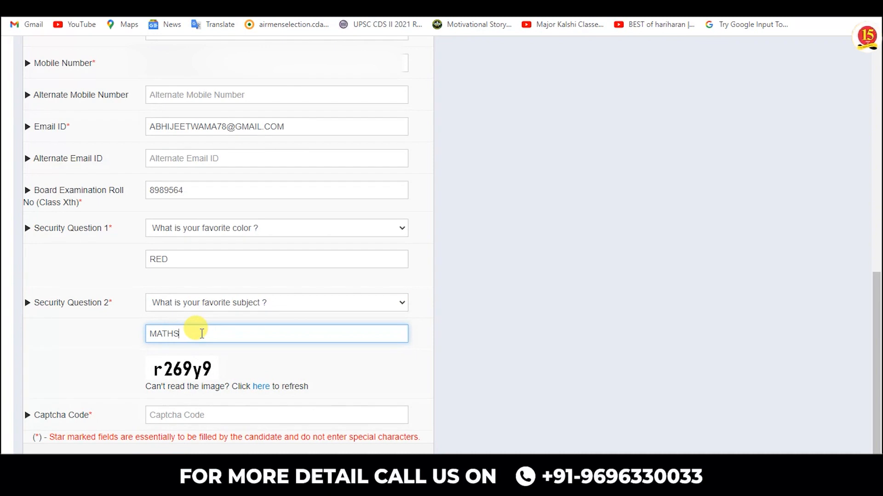
pyautogui.scroll(-1, 201, 334)
pyautogui.click(187, 353)
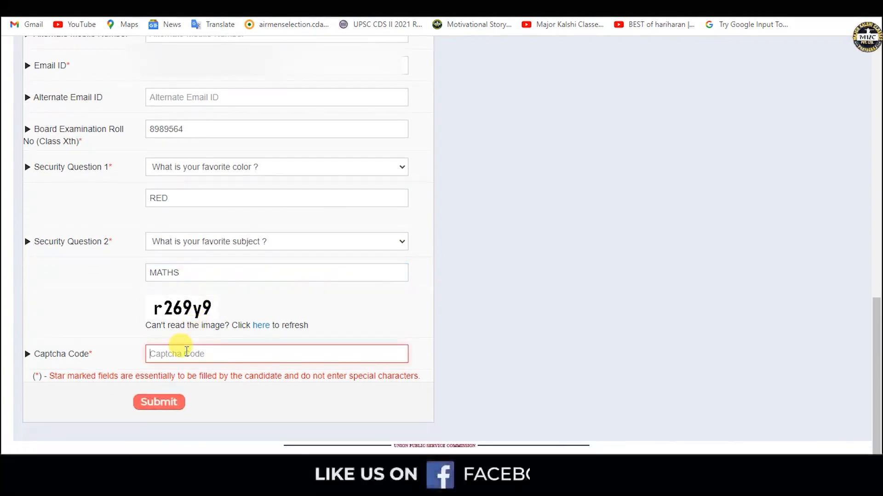
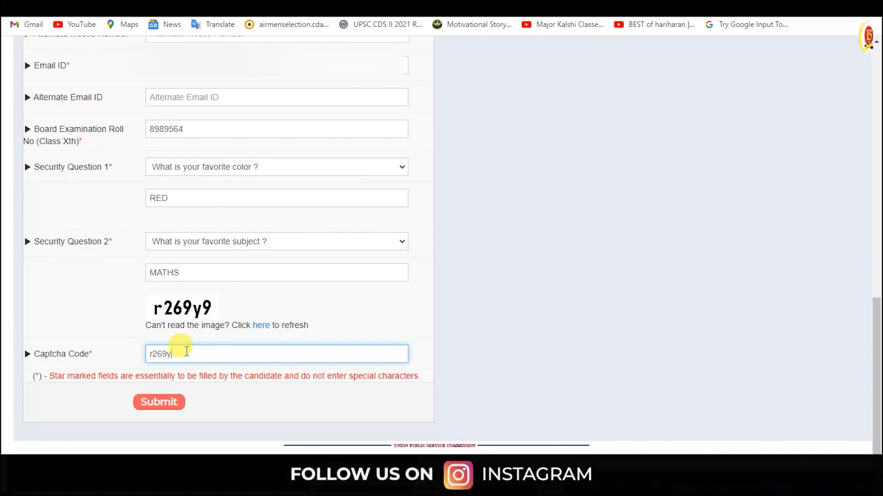
pyautogui.scroll(12, 186, 310)
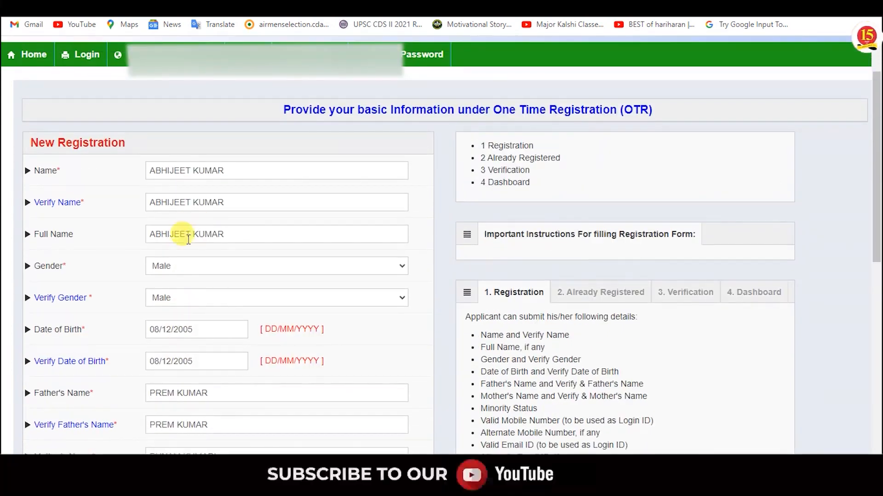
# Scroll through the completed registration form to review every field before submitting
pyautogui.scroll(-1, 183, 277)
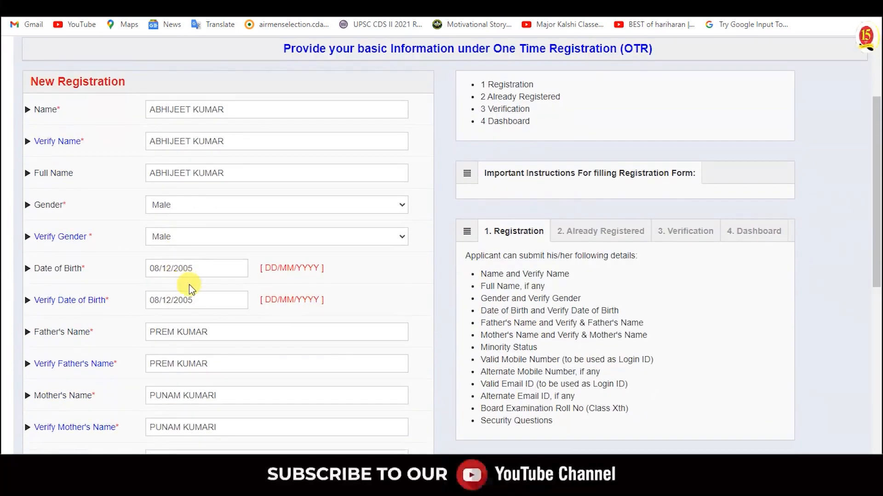
pyautogui.scroll(-1, 191, 280)
pyautogui.scroll(-1, 200, 313)
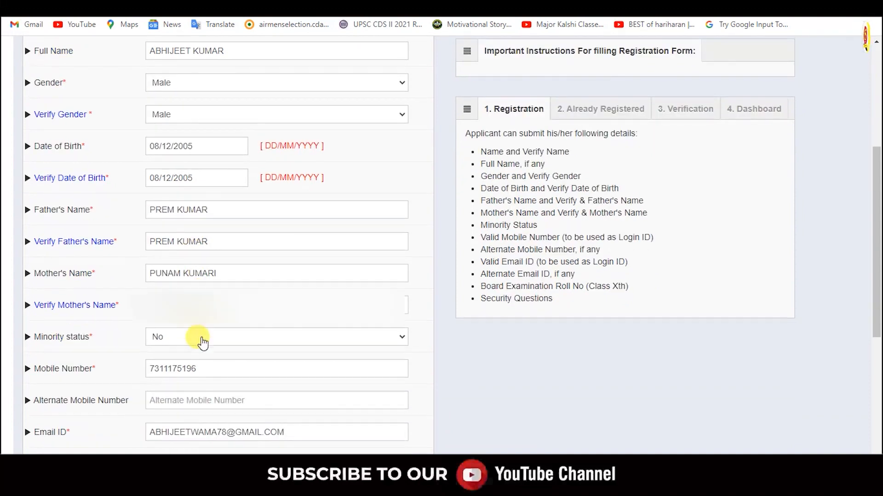
pyautogui.scroll(-1, 200, 340)
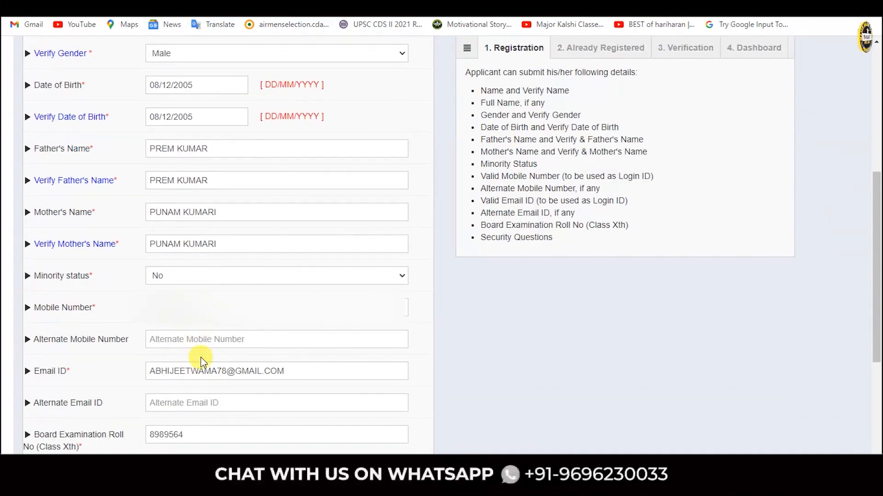
pyautogui.scroll(-1, 202, 362)
pyautogui.scroll(-1, 202, 362)
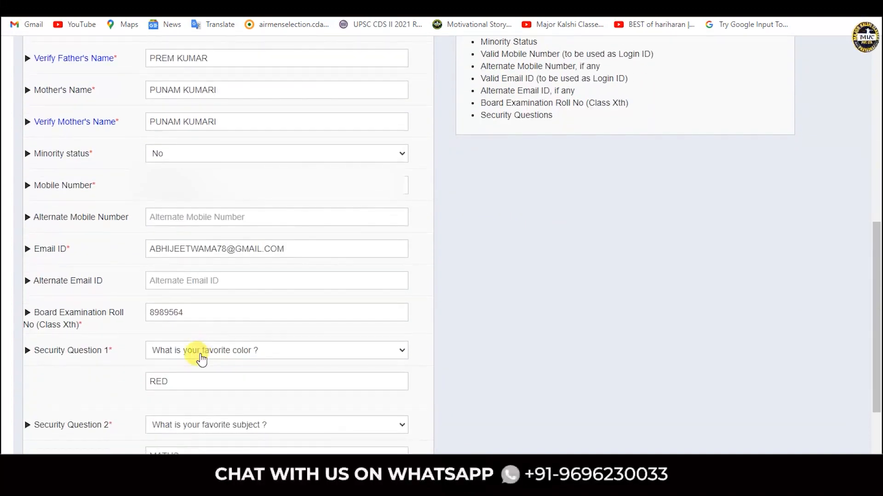
pyautogui.scroll(-3, 188, 307)
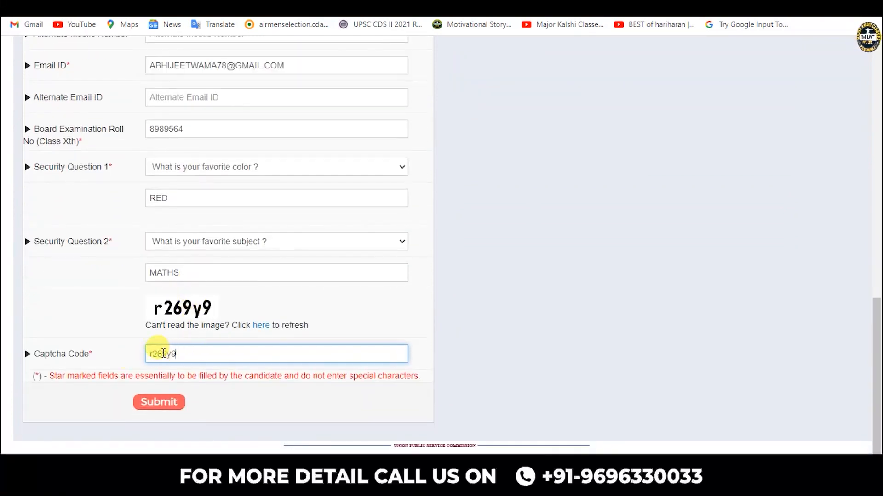
# Submit the registration form and accept the summarised details to reach OTP verification
pyautogui.click(160, 402)
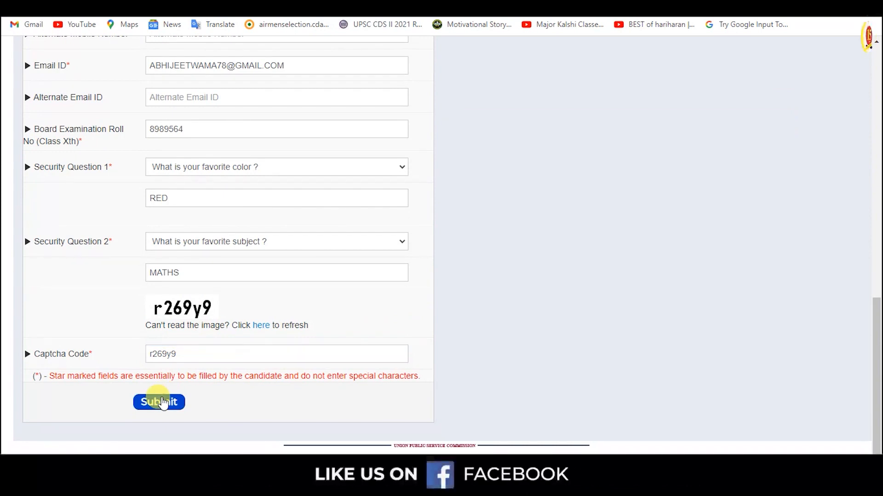
pyautogui.scroll(-2, 161, 388)
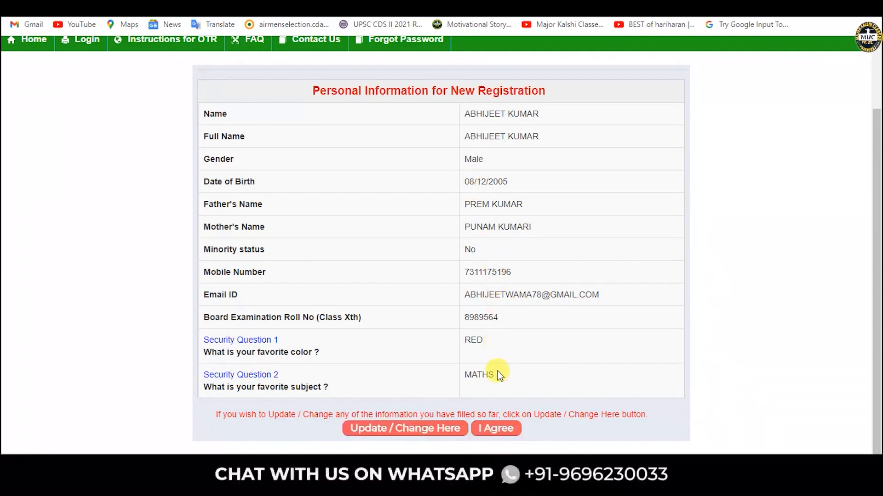
pyautogui.click(498, 429)
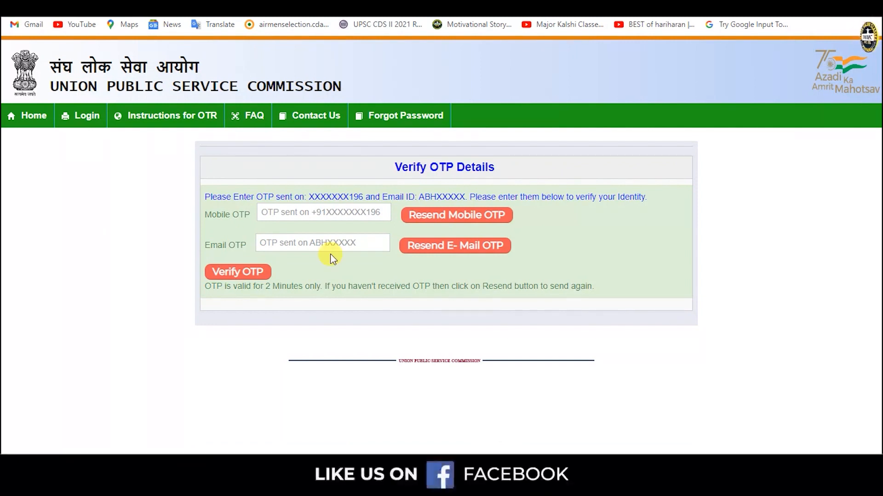
# Enter the received mobile and email OTPs, correcting a digit, and verify them
pyautogui.click(320, 207)
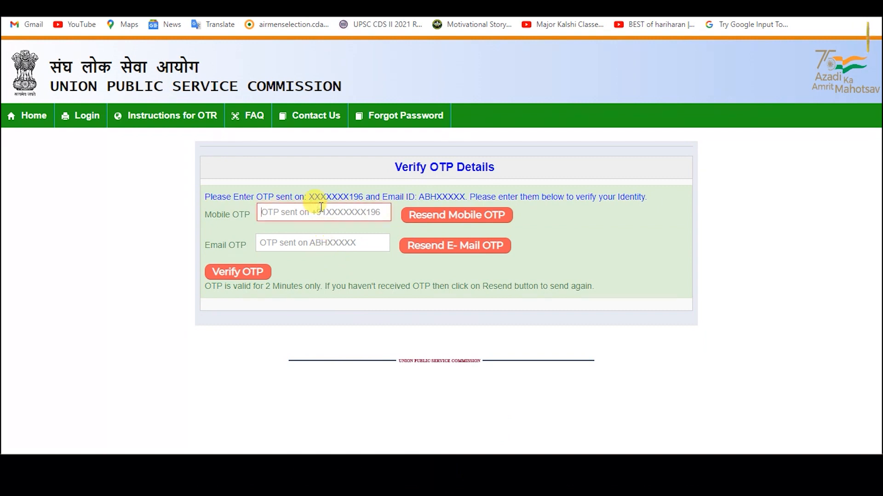
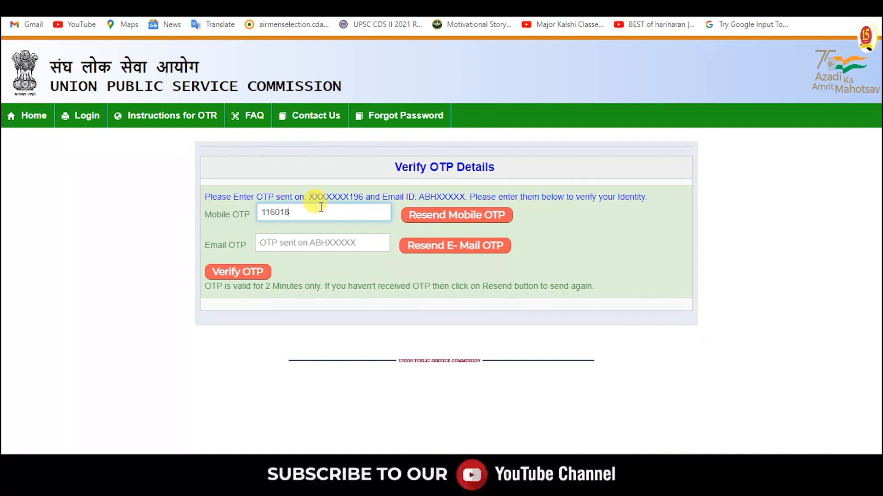
pyautogui.click(327, 240)
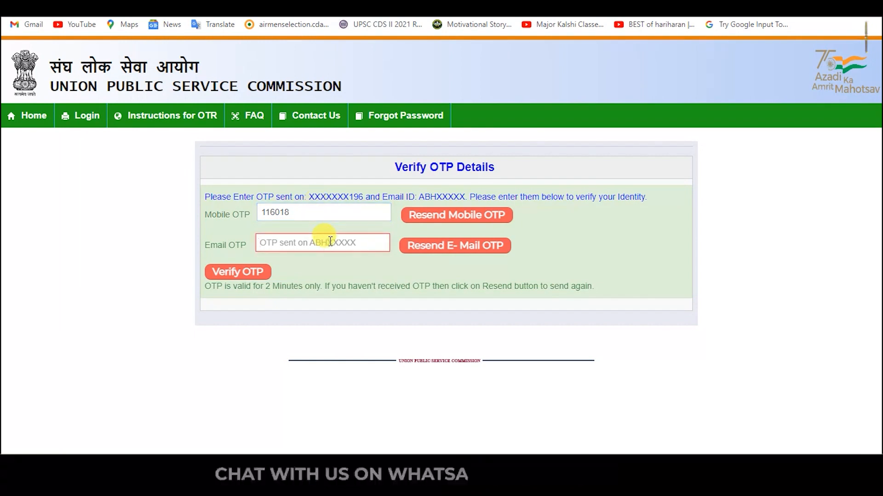
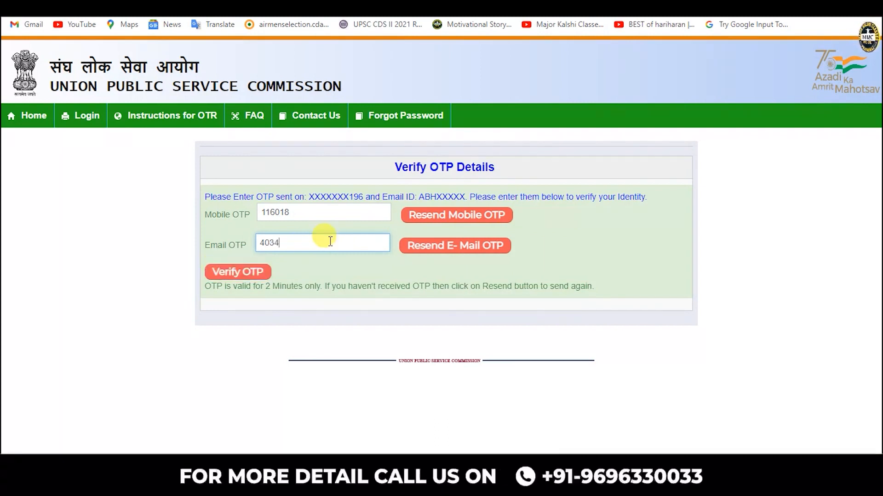
pyautogui.click(226, 271)
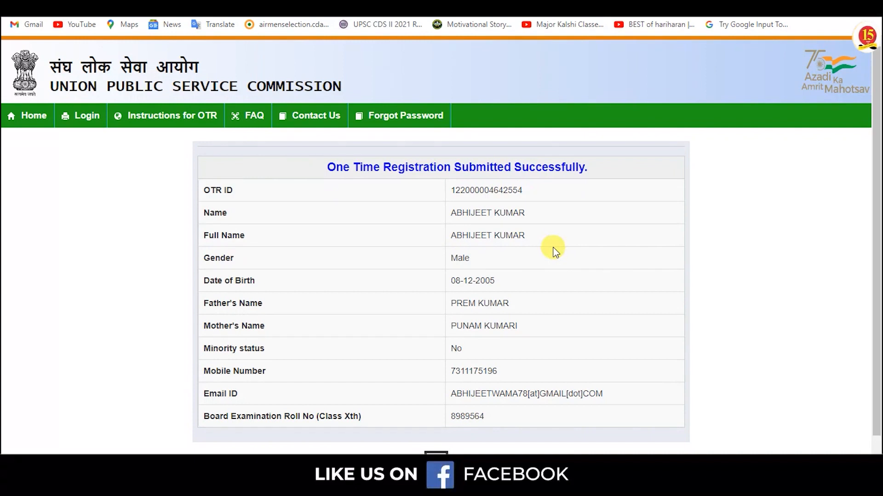
# Scroll down the registration success page to the print icon
pyautogui.scroll(-1, 554, 257)
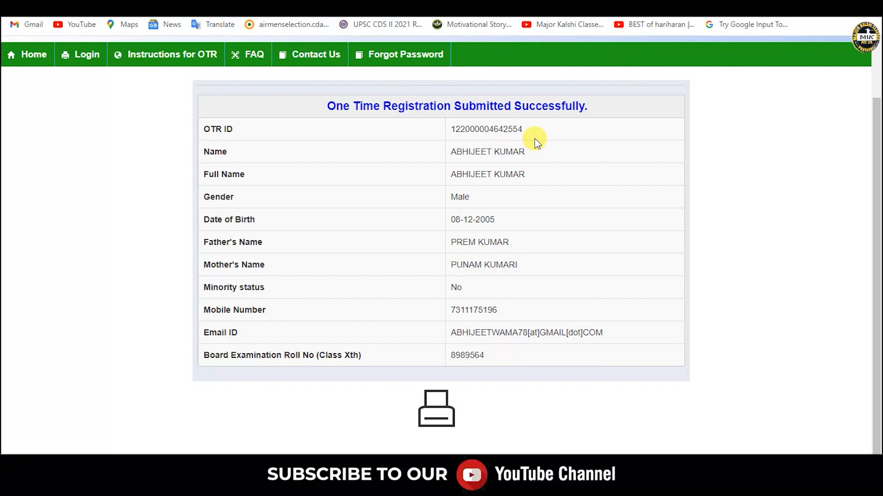
# Print the success page to PDF as download.pdf, replacing the existing file
pyautogui.click(437, 415)
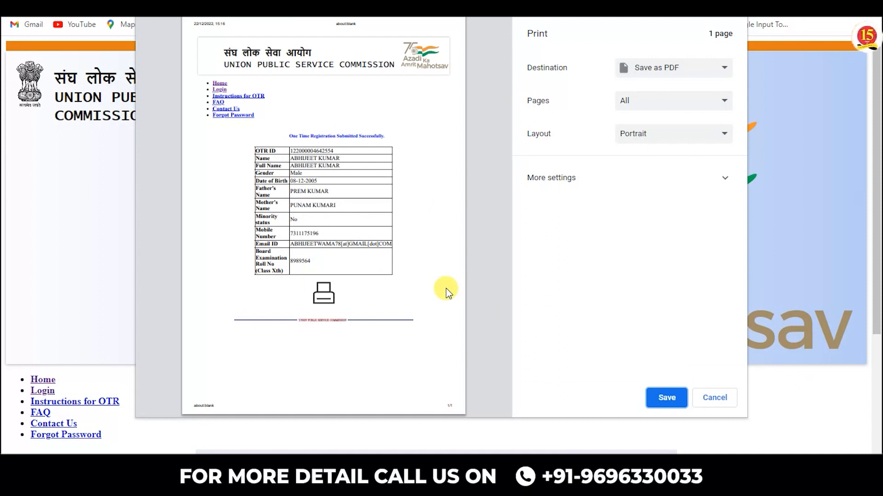
pyautogui.click(653, 400)
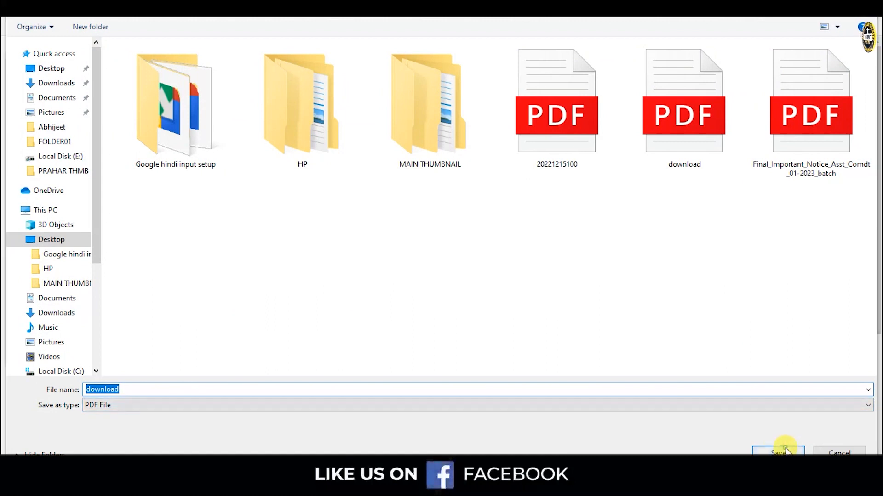
pyautogui.click(785, 449)
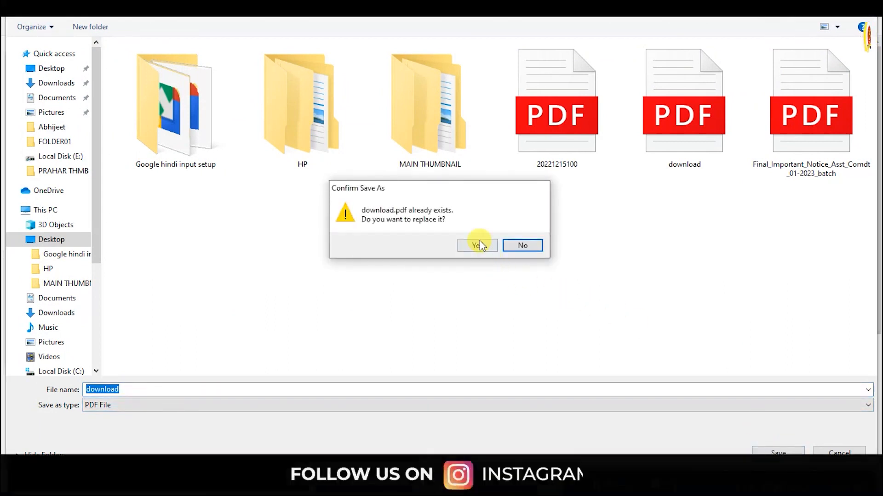
pyautogui.click(478, 245)
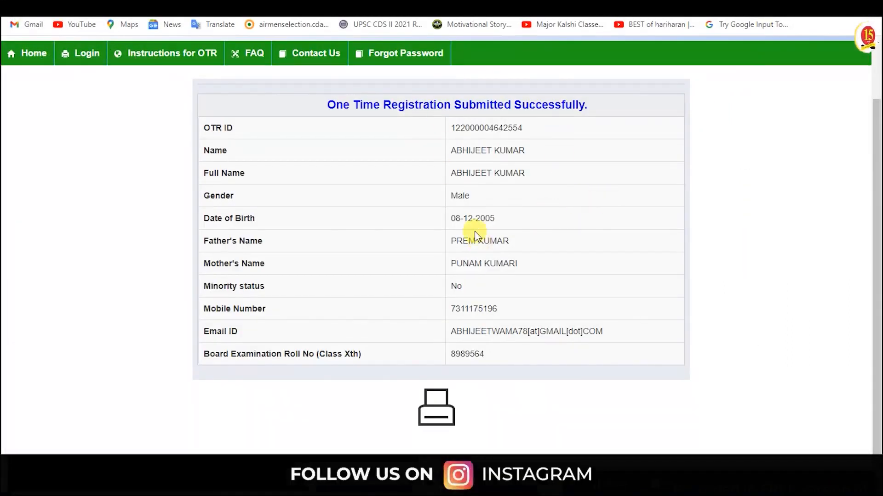
# Scroll to the top and go to the Login page from the green menu bar
pyautogui.scroll(2, 387, 184)
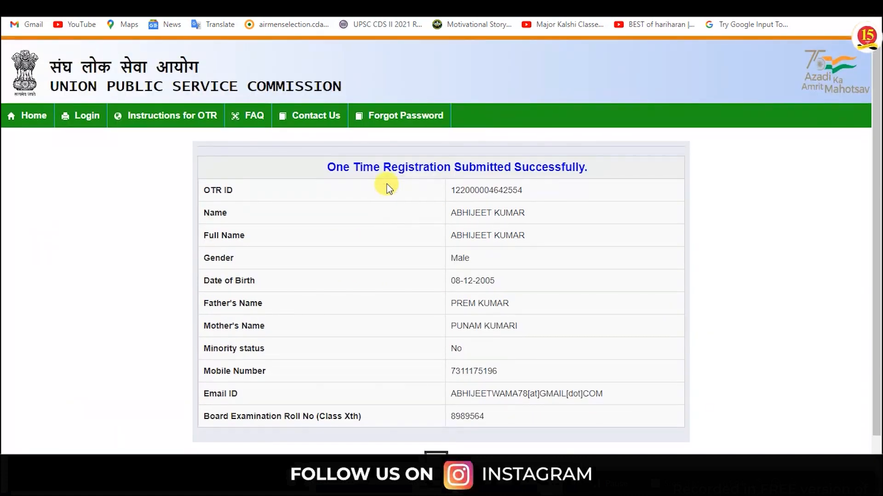
pyautogui.click(83, 121)
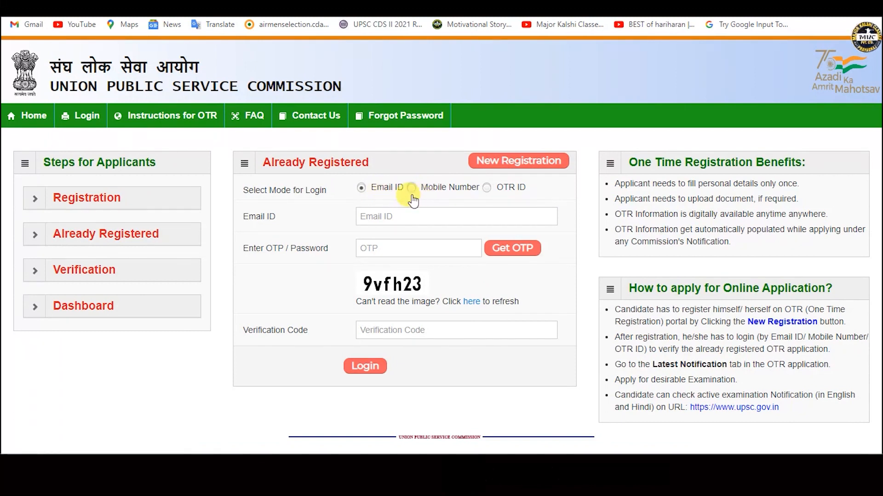
# Choose Mobile Number login, enter the mobile number and request a login OTP
pyautogui.click(486, 189)
pyautogui.click(440, 218)
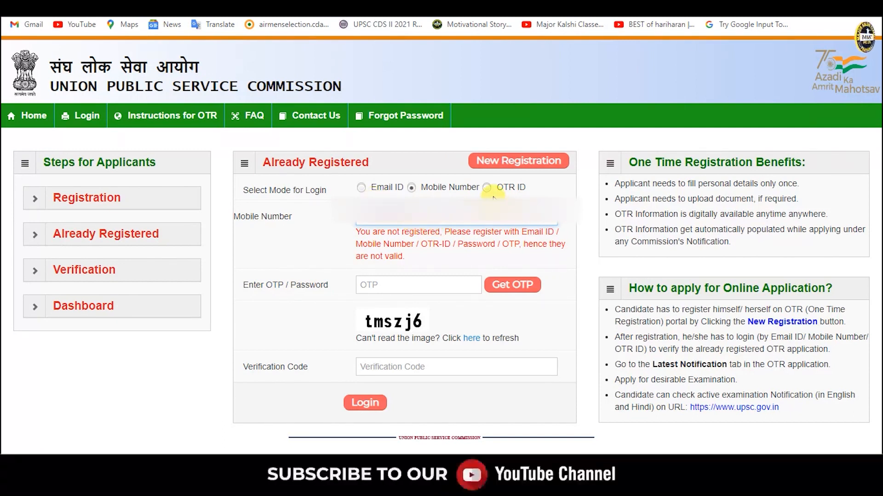
pyautogui.click(506, 284)
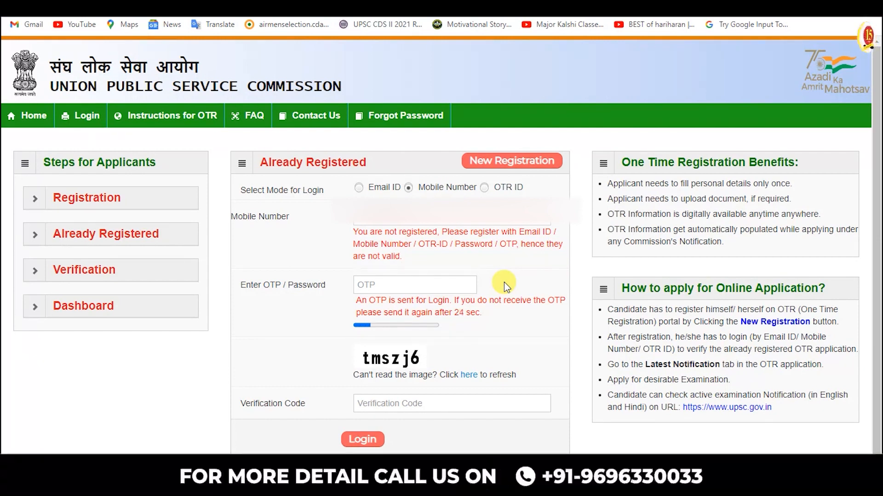
# Enter the login OTP and the captcha verification code, correcting typos, then log in
pyautogui.click(413, 286)
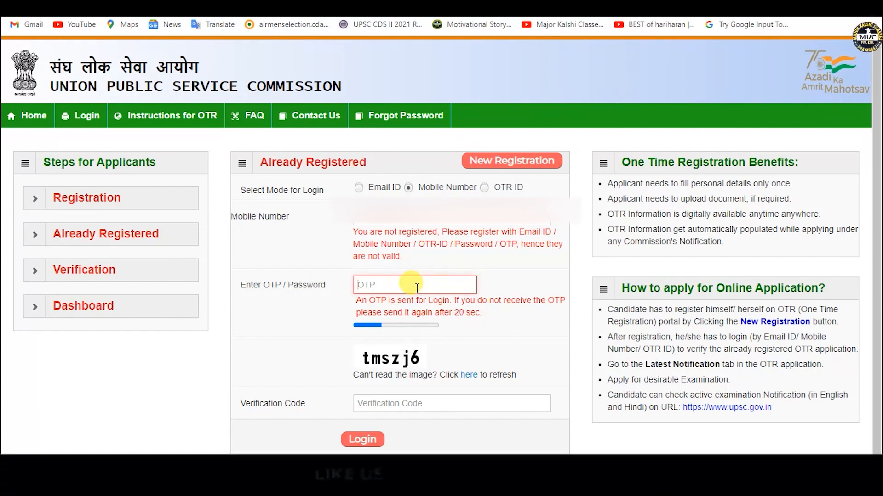
pyautogui.write('••••••')
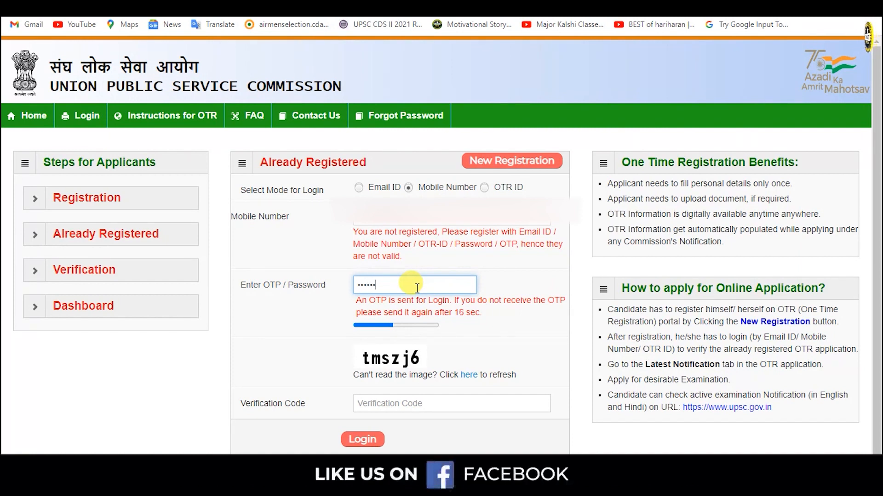
pyautogui.click(396, 394)
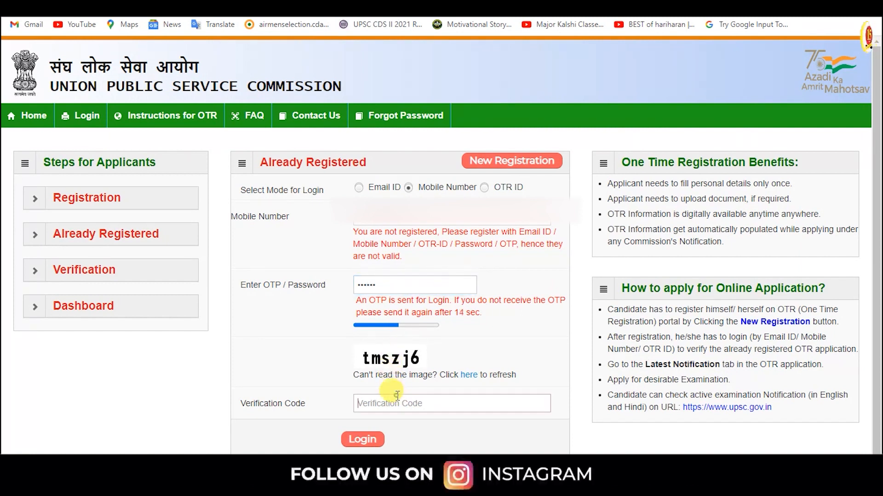
pyautogui.write('tmsx')
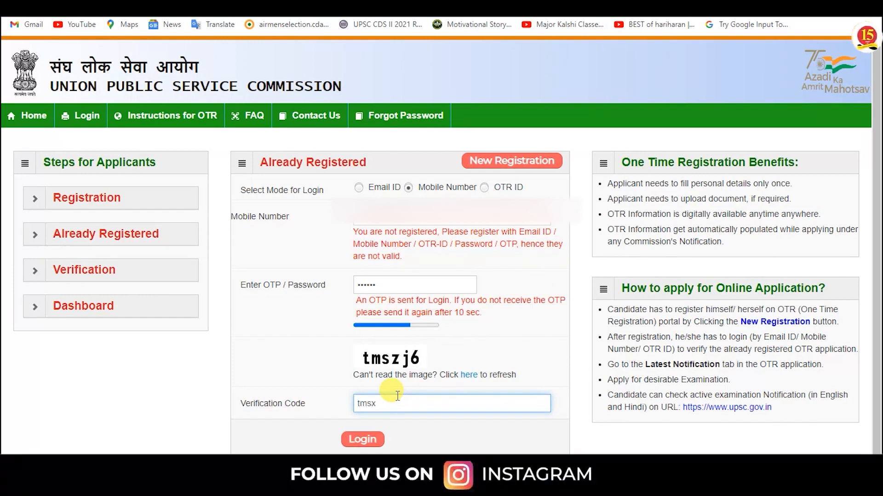
pyautogui.press('BackSpace')
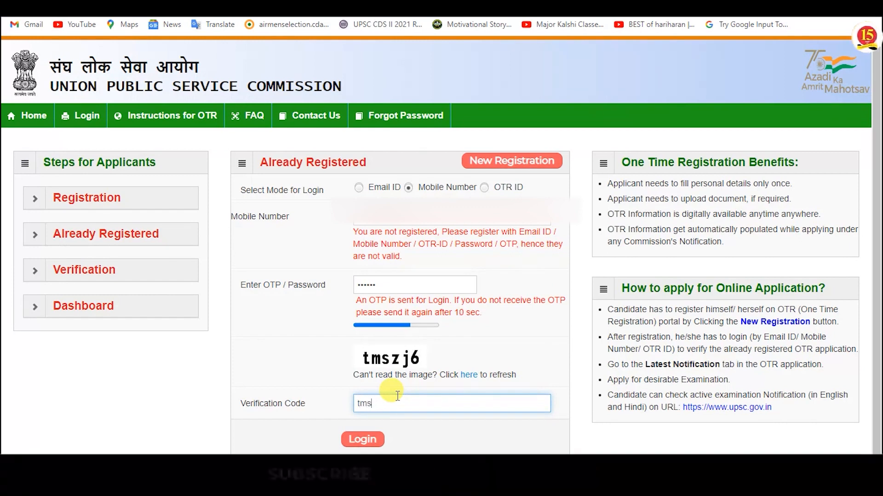
pyautogui.write('zh')
pyautogui.press('BackSpace')
pyautogui.write('j6')
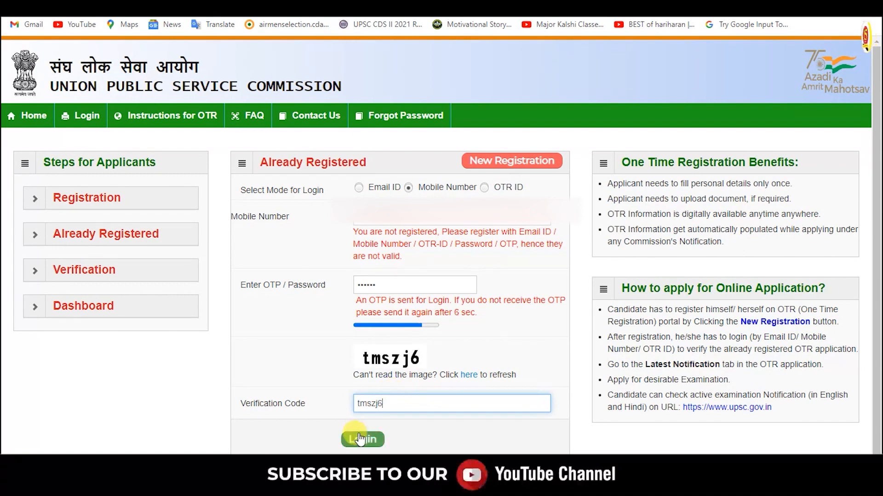
pyautogui.click(360, 439)
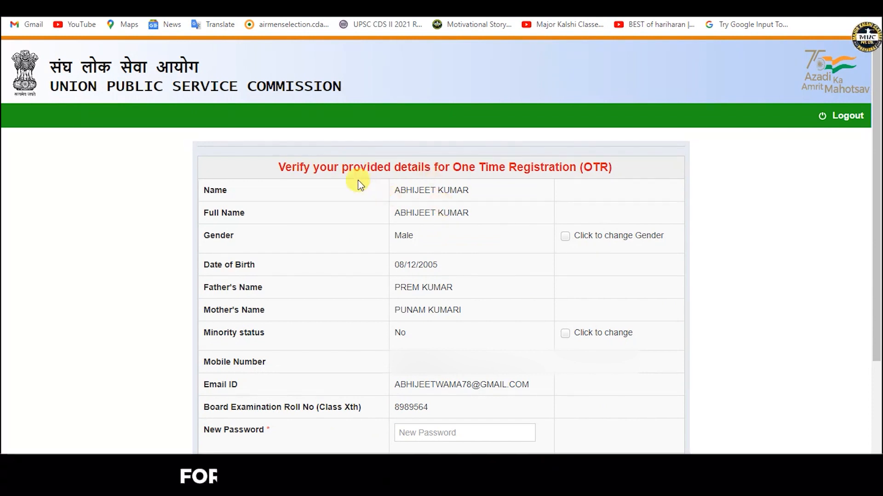
# Retype the new password until all five criteria are met, then enter it again to confirm
pyautogui.scroll(-1, 394, 197)
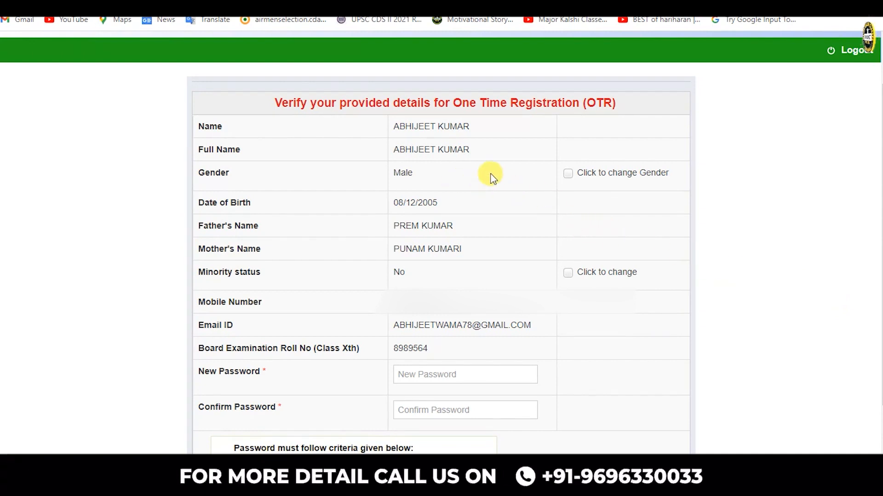
pyautogui.scroll(-1, 630, 191)
pyautogui.scroll(-1, 630, 191)
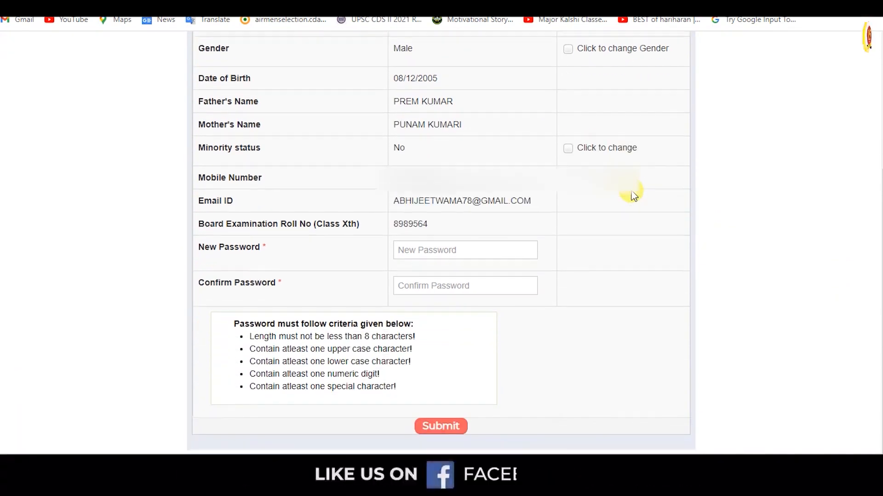
pyautogui.click(406, 251)
pyautogui.write('••••••••')
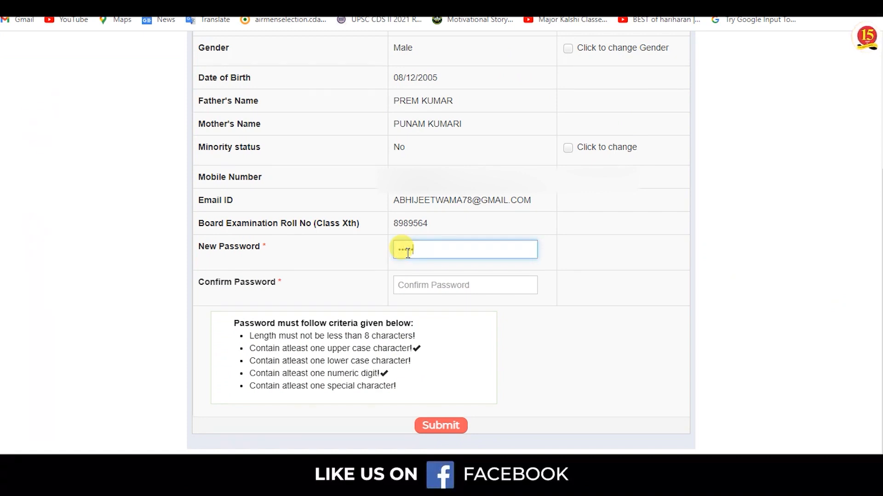
pyautogui.write('•')
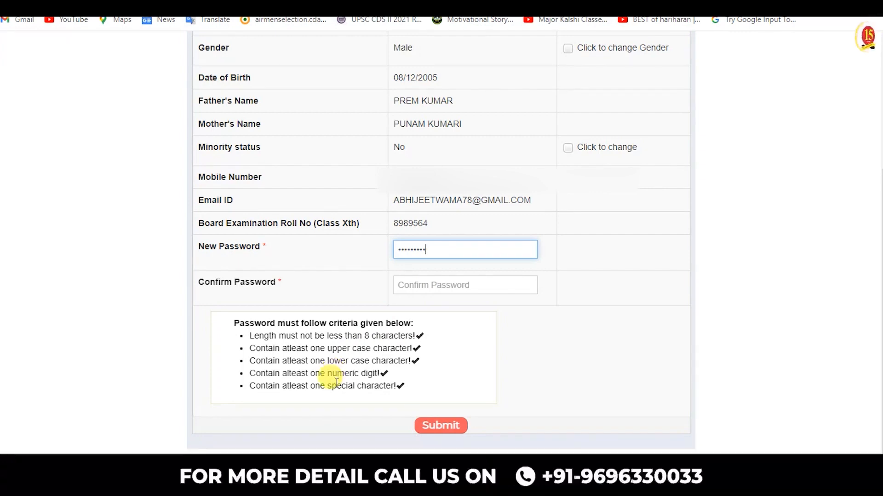
pyautogui.moveTo(444, 249); pyautogui.dragTo(391, 253)
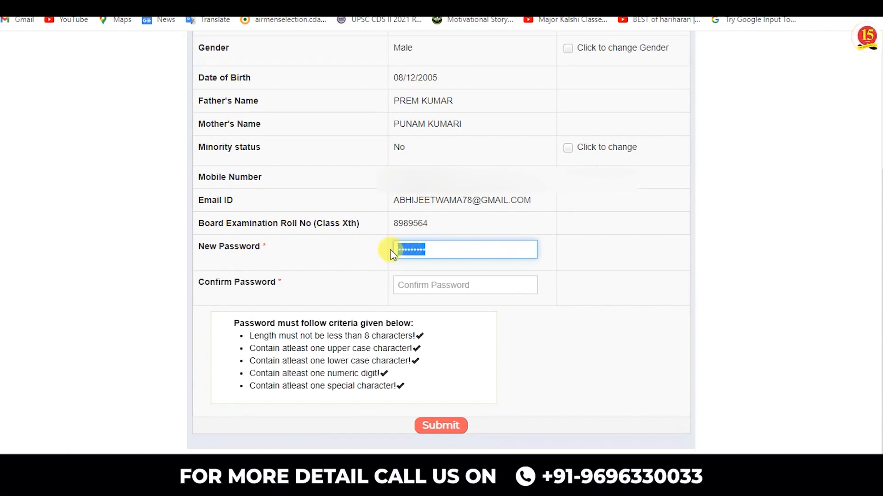
pyautogui.press('BackSpace')
pyautogui.write('••••')
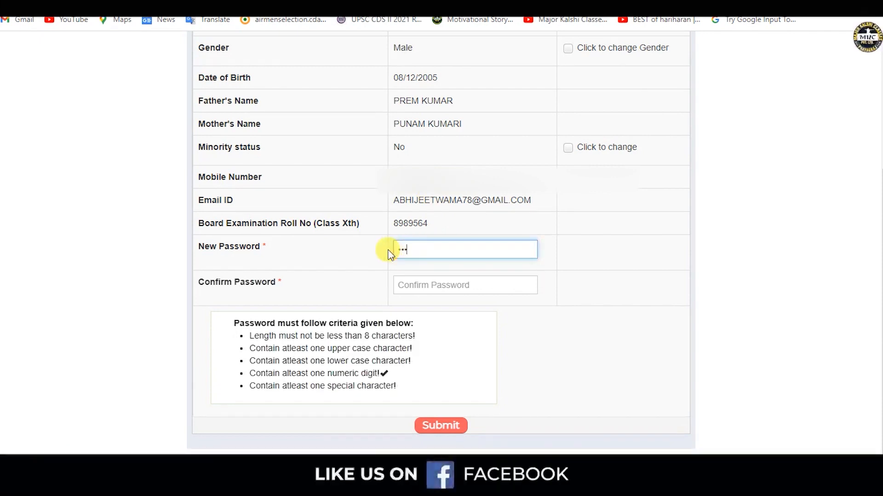
pyautogui.write('•••••')
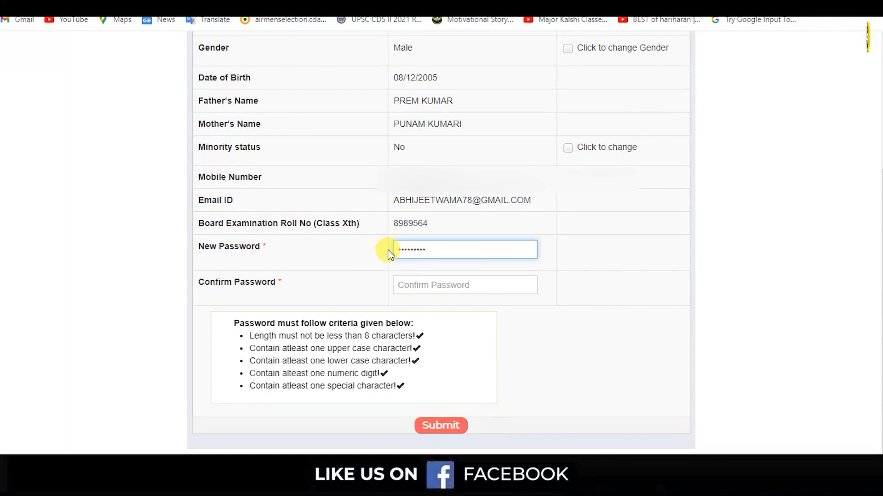
pyautogui.click(418, 281)
pyautogui.write('•••••••••')
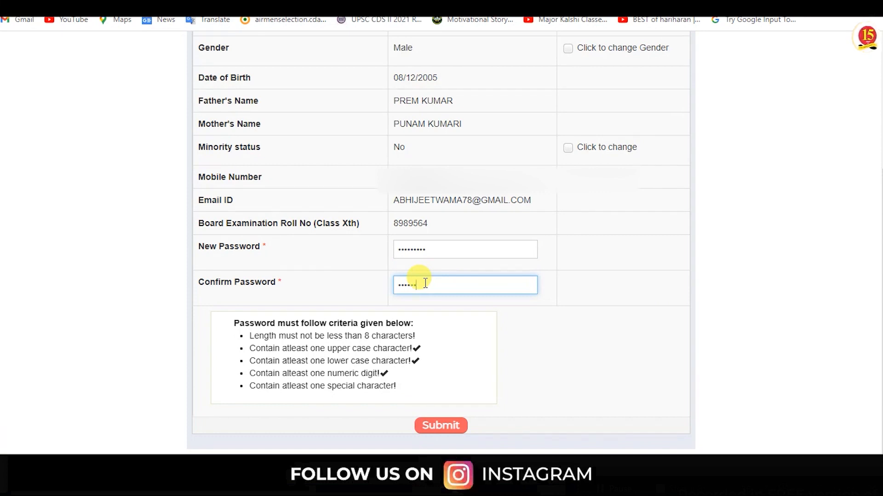
pyautogui.write('•')
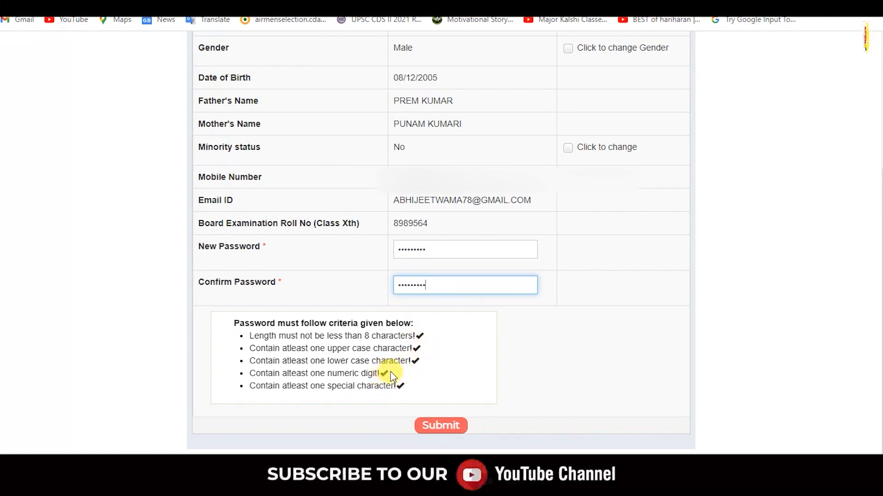
# Save the new password and scroll the dashboard's Important Instructions for the Online Application Form
pyautogui.click(437, 426)
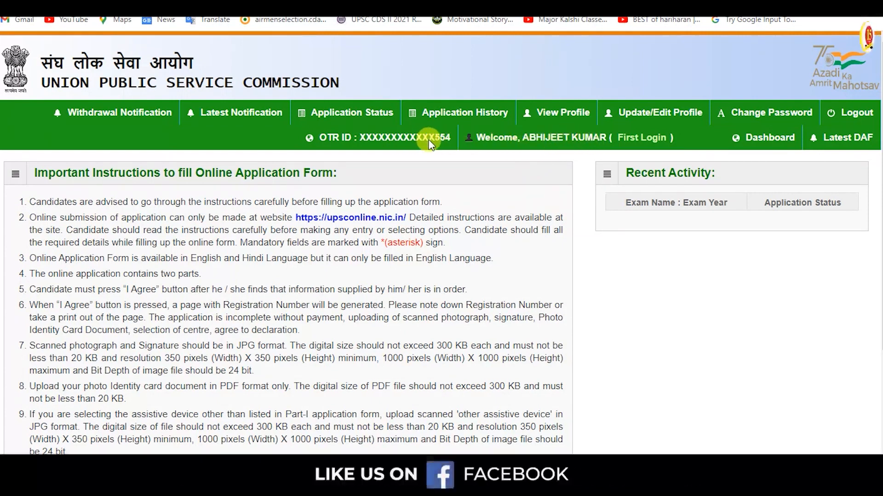
pyautogui.scroll(-1, 429, 144)
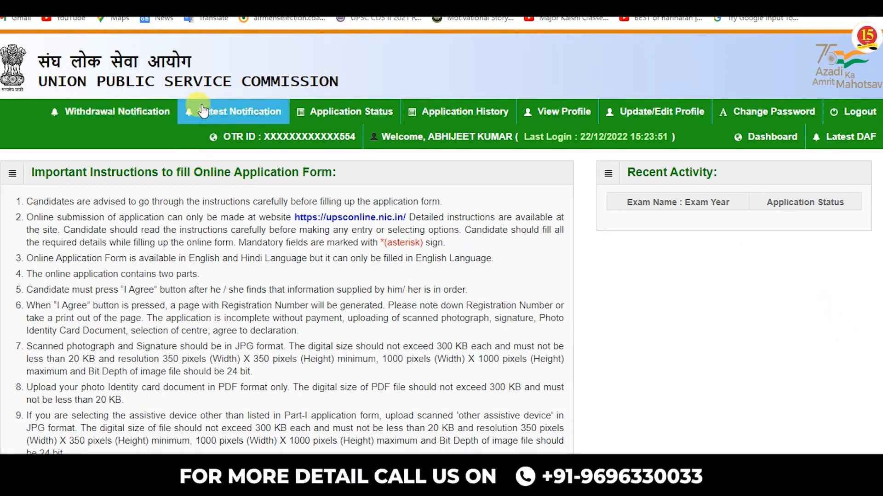
# From Latest Notification, start Part I registration for the NDA & NA (I) 2023 exam
pyautogui.click(242, 113)
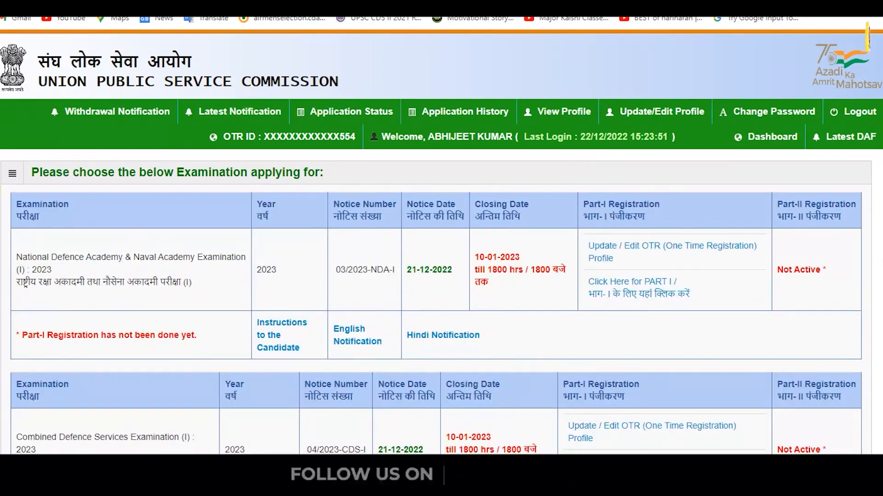
pyautogui.scroll(-1, 441, 248)
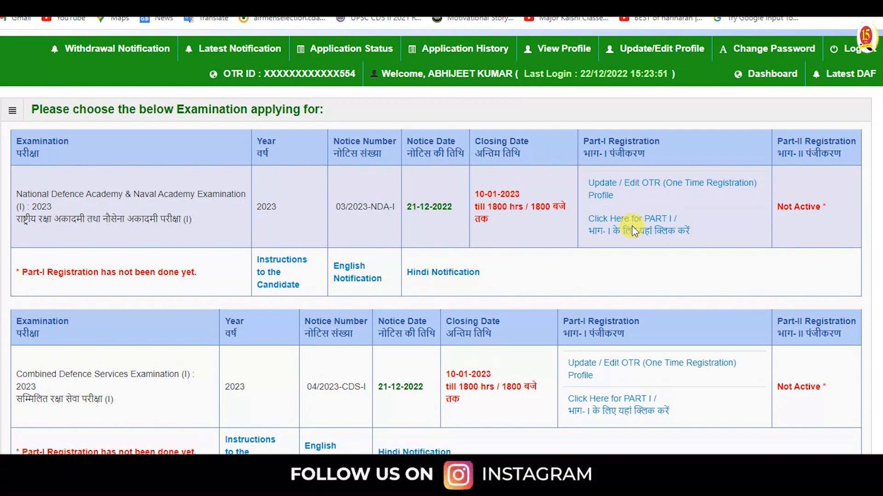
pyautogui.click(632, 230)
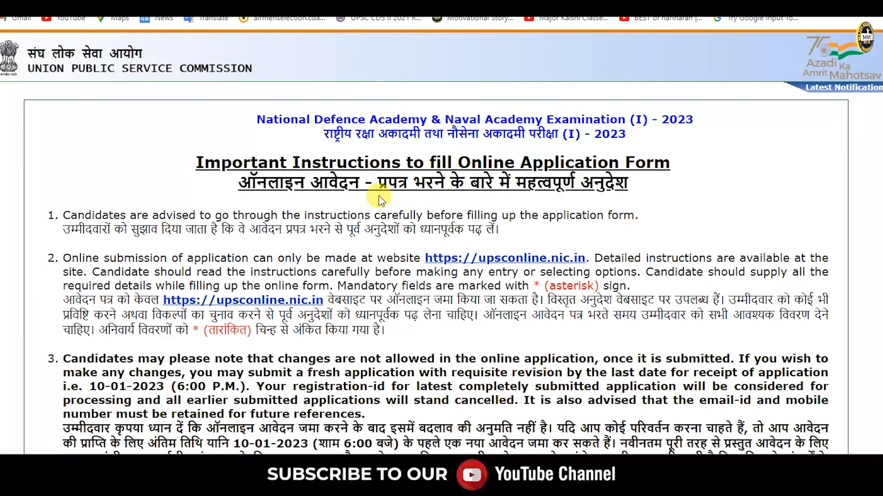
# Read through the NDA & NA (I) 2023 Part-I instructions down to the read-and-understood question
pyautogui.scroll(-1, 380, 200)
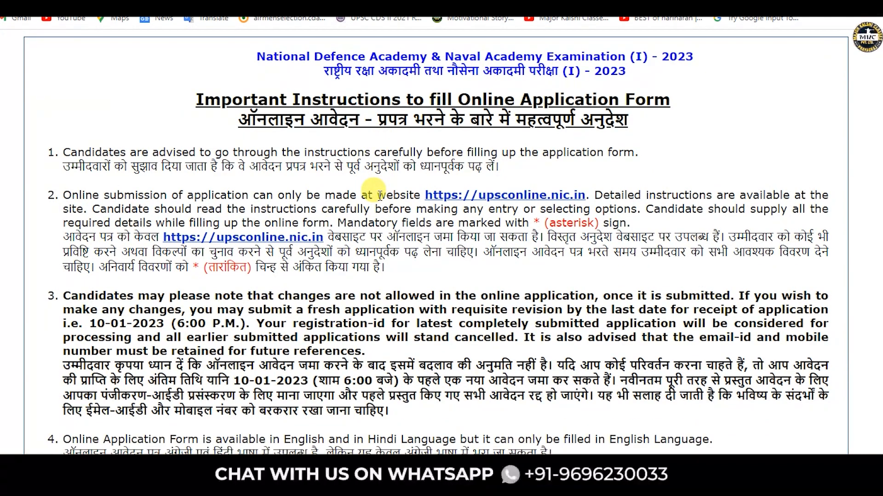
pyautogui.scroll(-2, 289, 197)
pyautogui.scroll(-4, 282, 201)
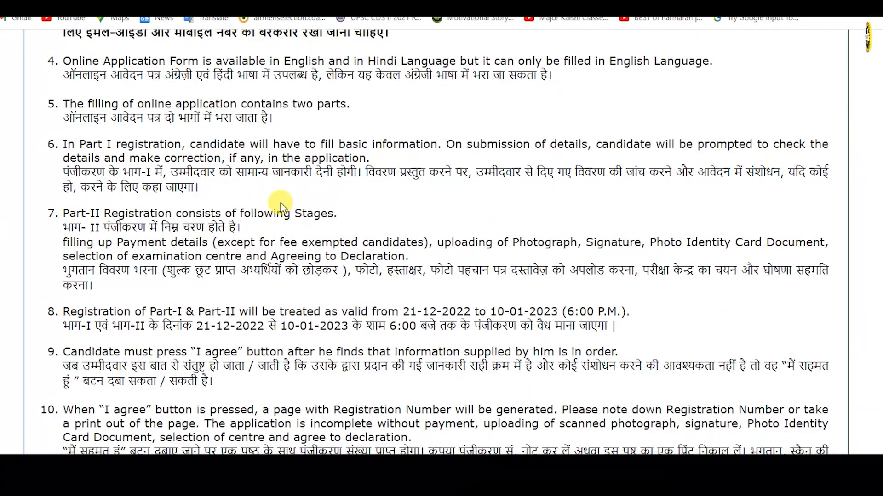
pyautogui.scroll(-3, 282, 202)
pyautogui.scroll(-5, 282, 206)
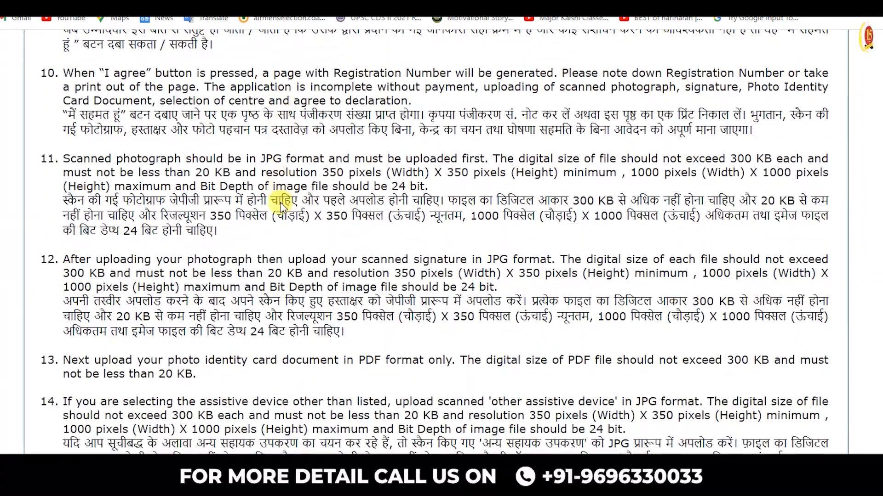
pyautogui.scroll(-7, 282, 201)
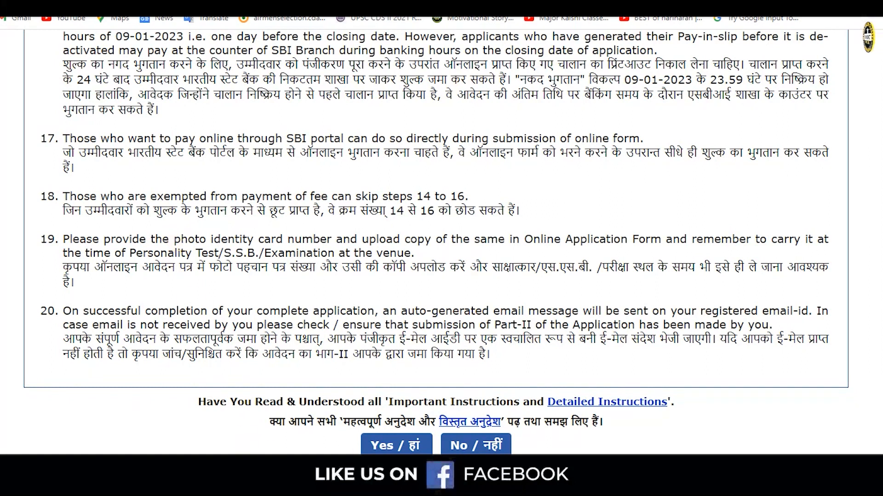
# Answer Yes to having read the instructions and review the prefilled Part I form
pyautogui.click(385, 445)
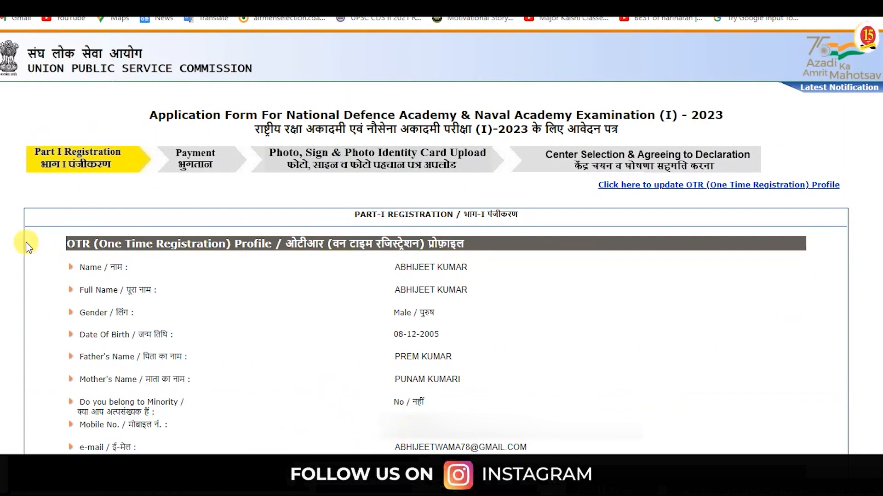
pyautogui.scroll(-1, 29, 247)
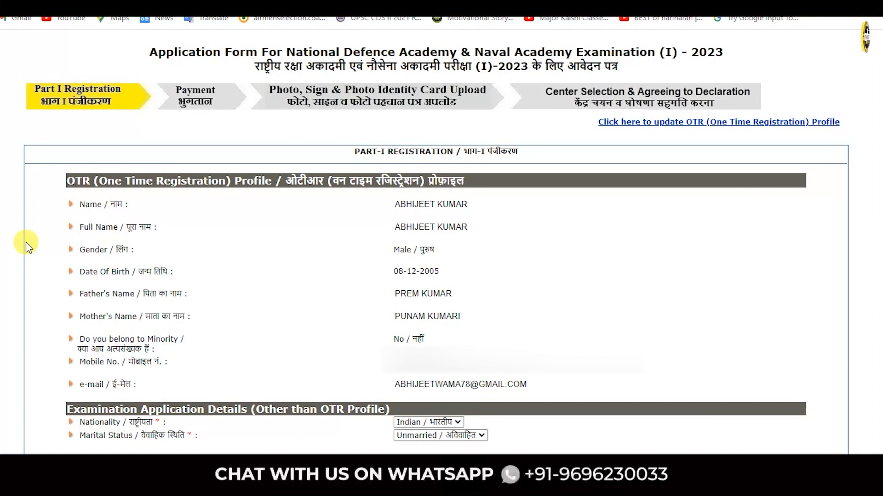
pyautogui.scroll(-1, 29, 247)
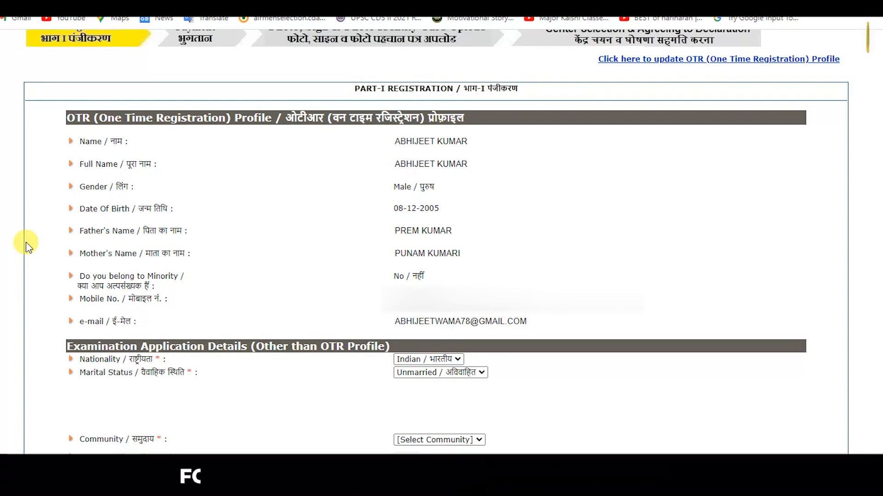
pyautogui.scroll(-1, 226, 301)
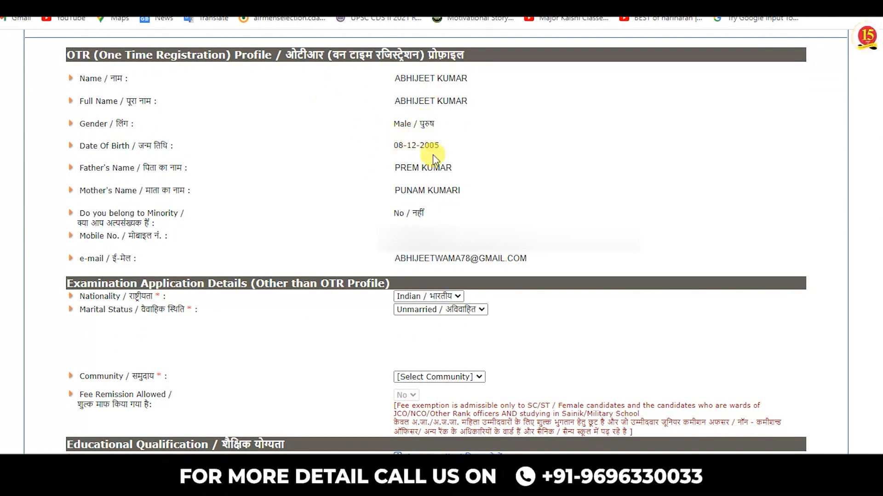
pyautogui.scroll(-1, 433, 216)
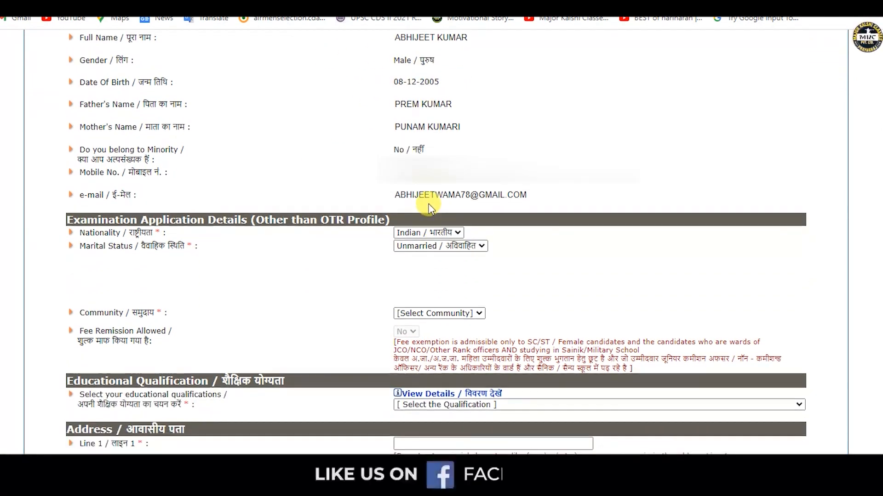
pyautogui.scroll(-1, 432, 229)
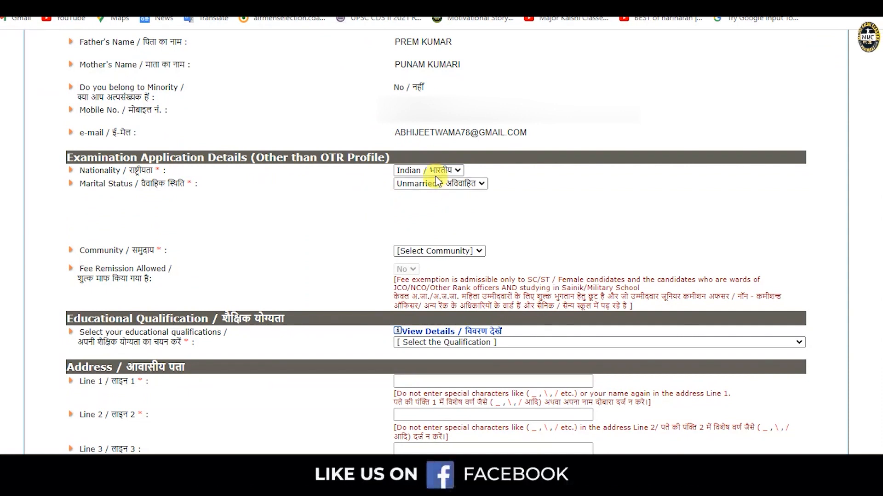
# Set Community to General on the NDA Part I form
pyautogui.click(441, 251)
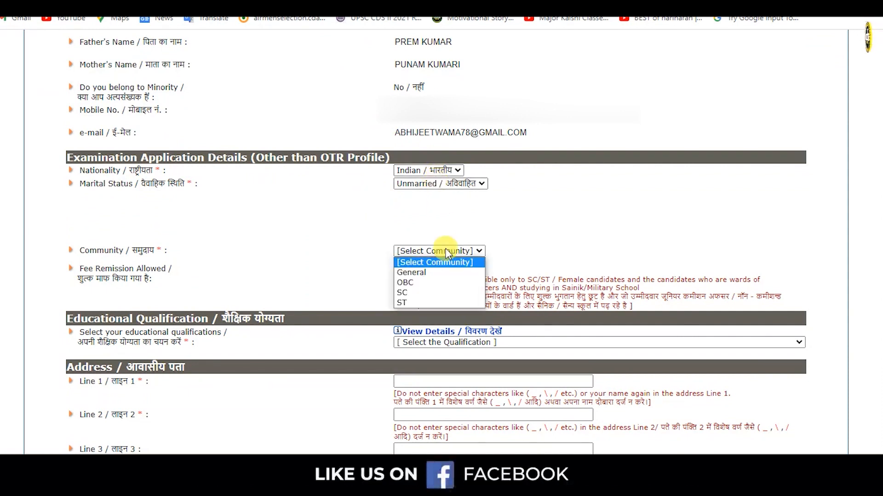
pyautogui.click(424, 273)
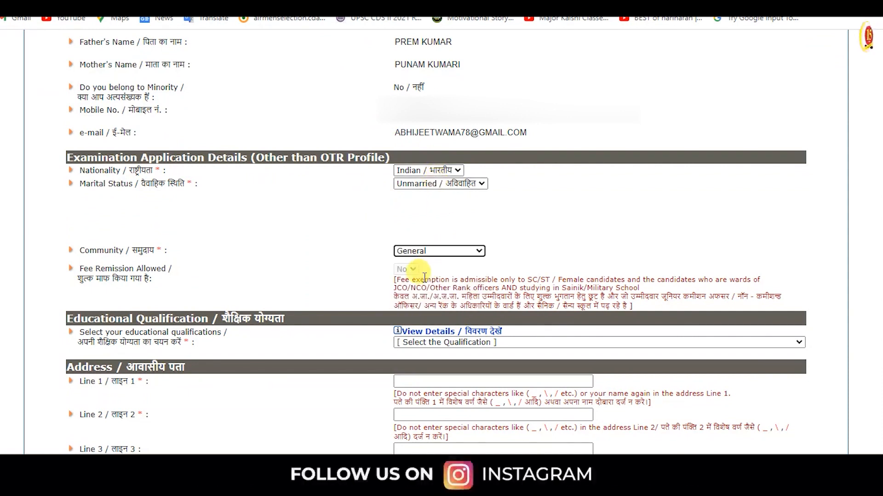
pyautogui.scroll(-2, 424, 285)
pyautogui.scroll(-1, 424, 286)
pyautogui.click(424, 230)
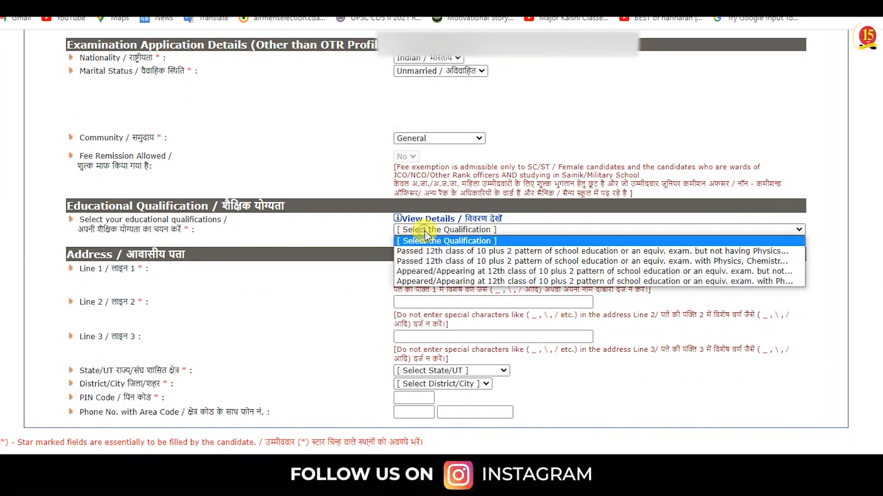
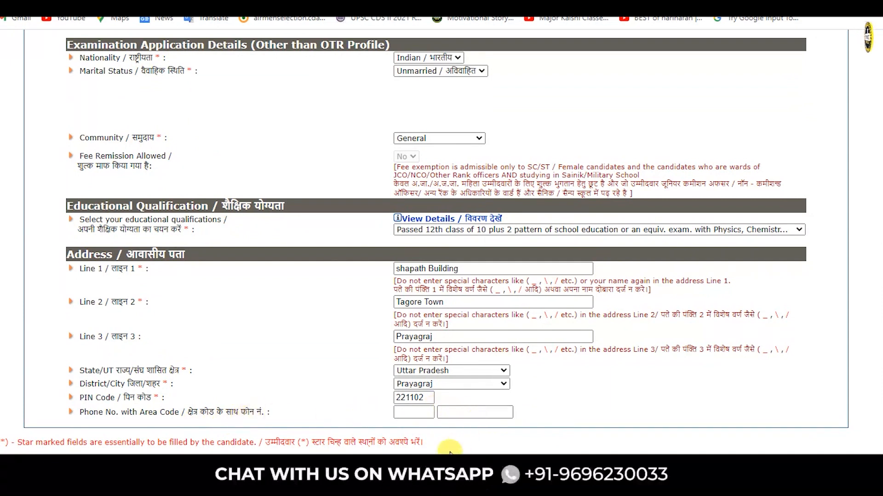
# Scroll the Part I form past the filled address details toward the Photo Identity Card section
pyautogui.scroll(7, 339, 294)
pyautogui.scroll(-7, 340, 294)
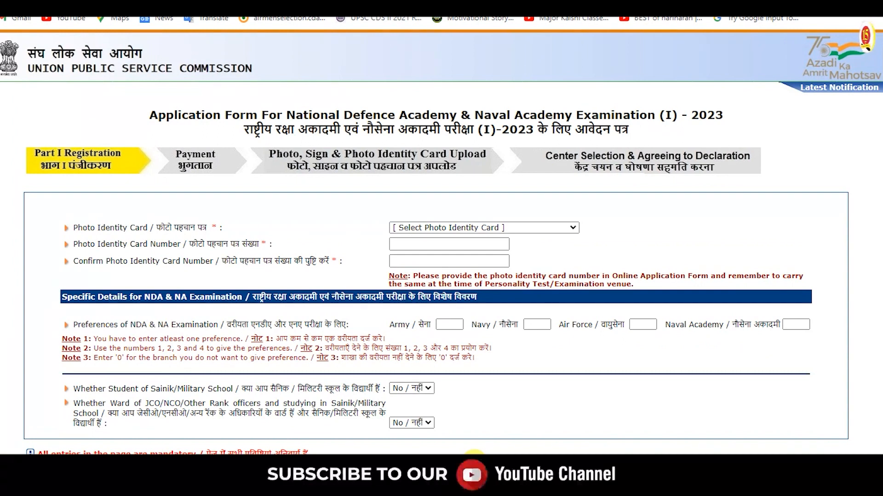
# Select 'Aadhaar Card / VID of Aadhaar Card' as photo ID, then enter and confirm the card number
pyautogui.scroll(-1, 462, 388)
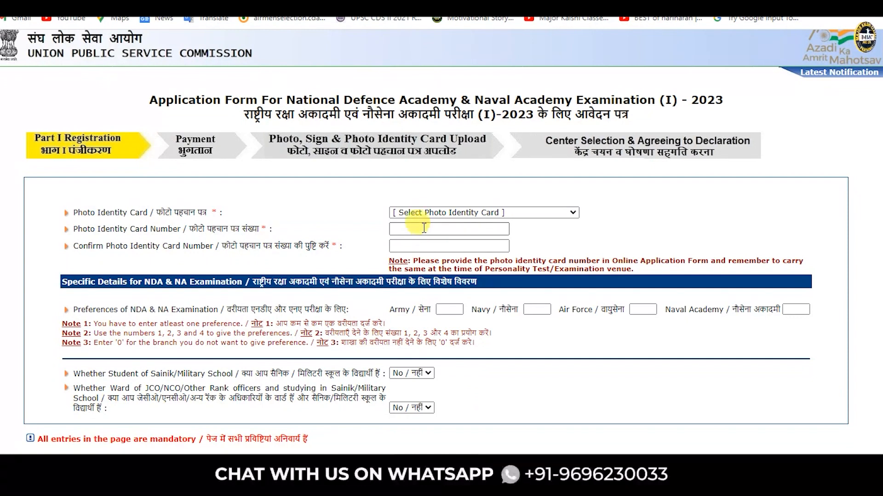
pyautogui.click(424, 214)
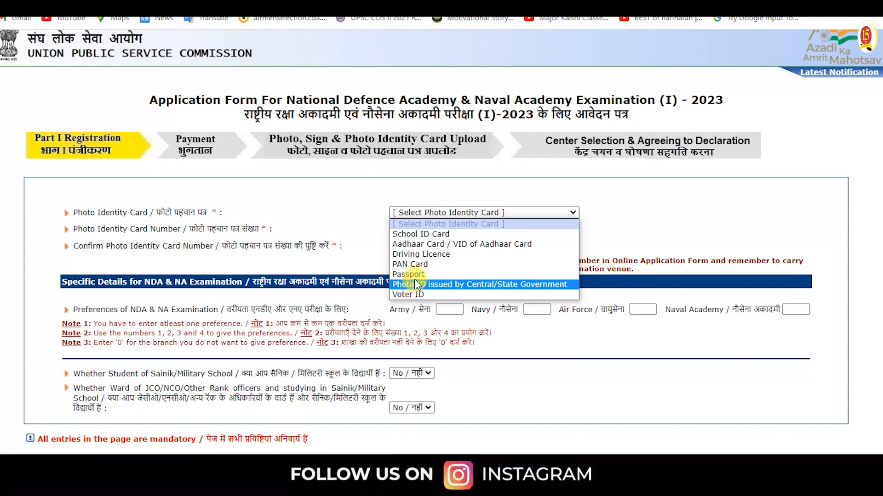
pyautogui.click(415, 244)
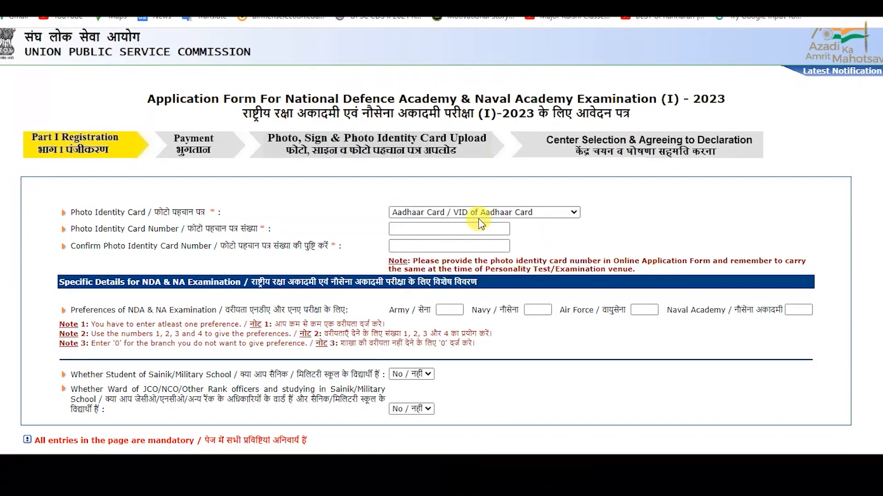
pyautogui.click(426, 230)
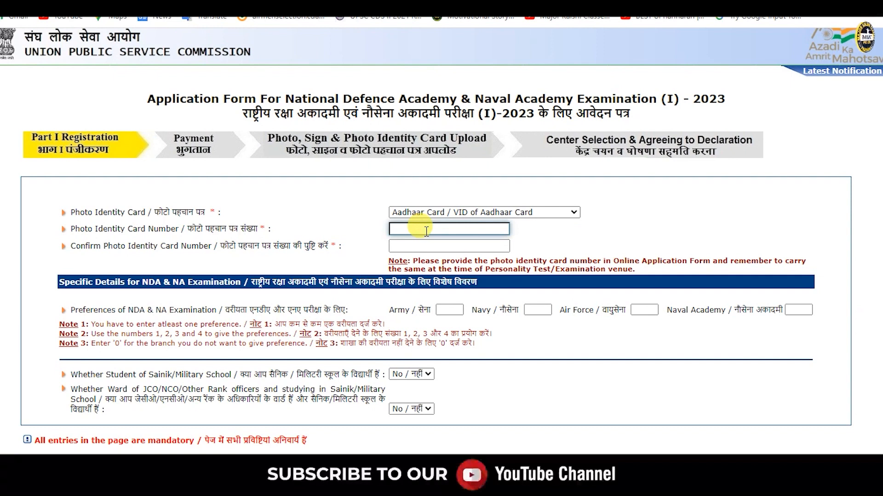
pyautogui.write('•••••••')
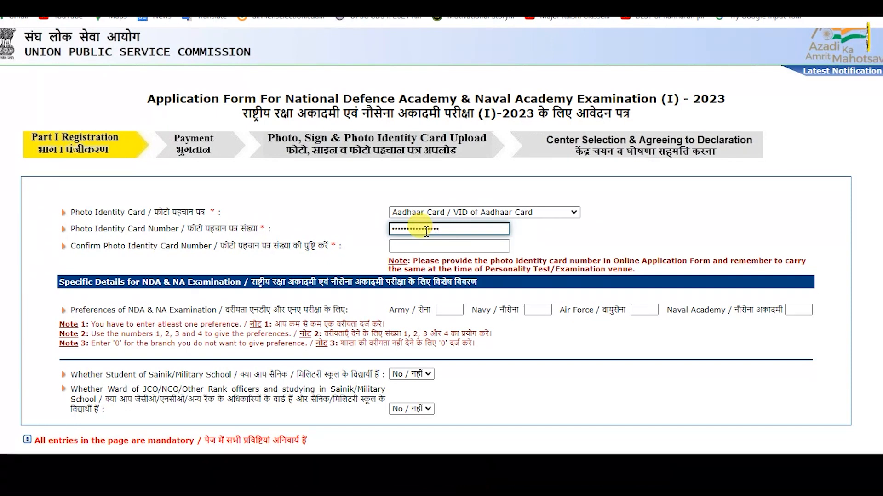
pyautogui.click(427, 247)
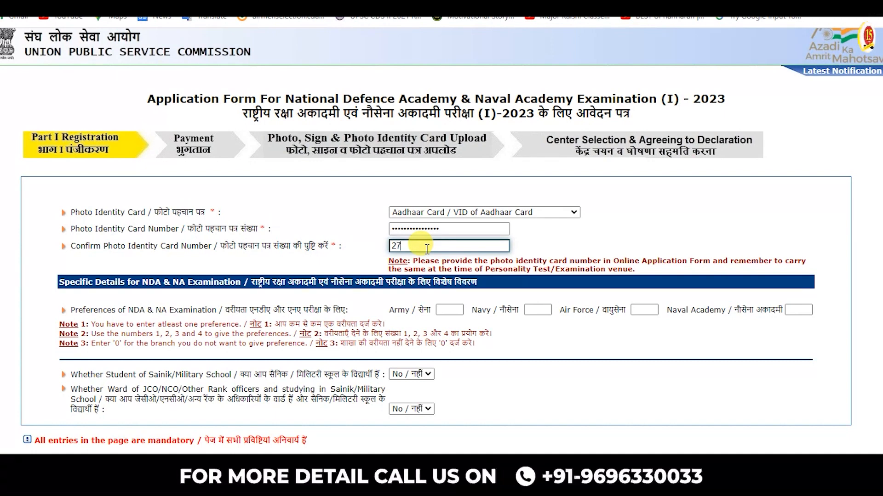
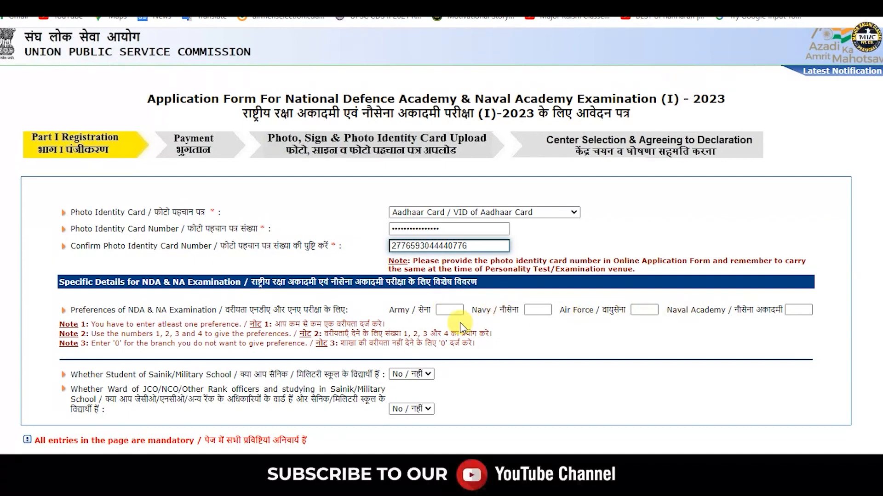
# Set service preferences: Army 1, Navy 0, Air Force 0, Naval Academy 0
pyautogui.click(455, 310)
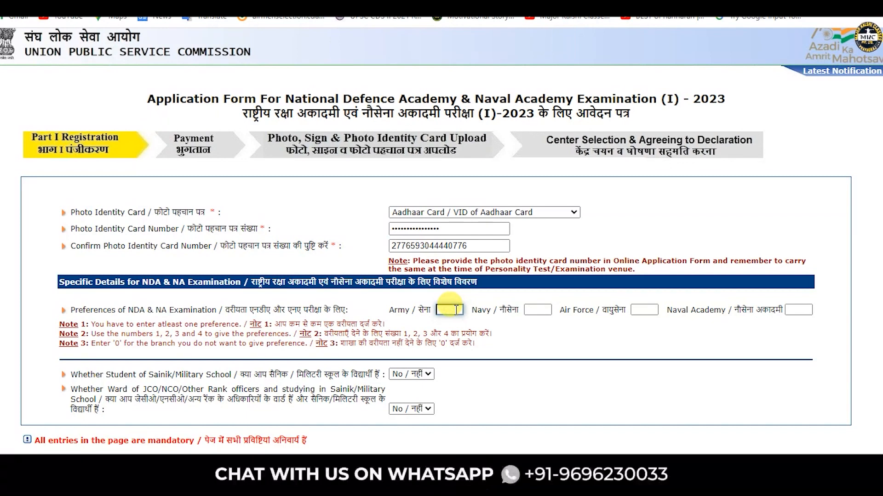
pyautogui.write('1')
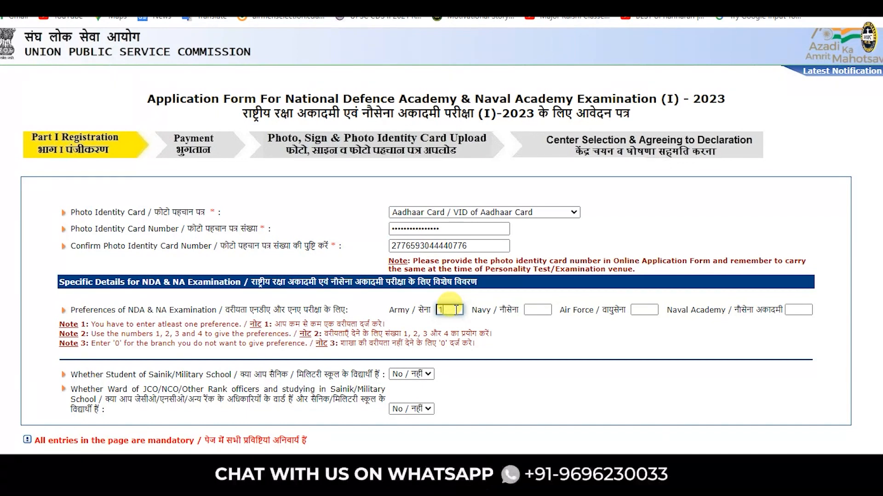
pyautogui.click(528, 310)
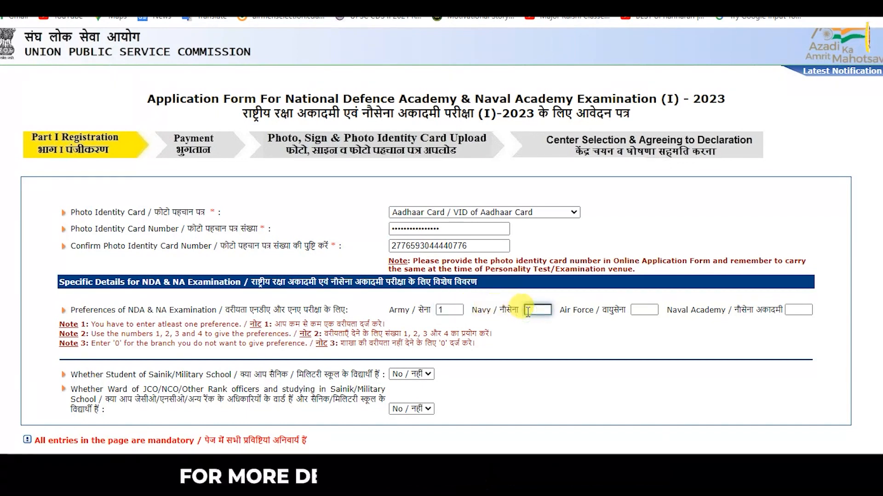
pyautogui.write('0')
pyautogui.press('Tab')
pyautogui.write('0')
pyautogui.press('Tab')
pyautogui.write('0')
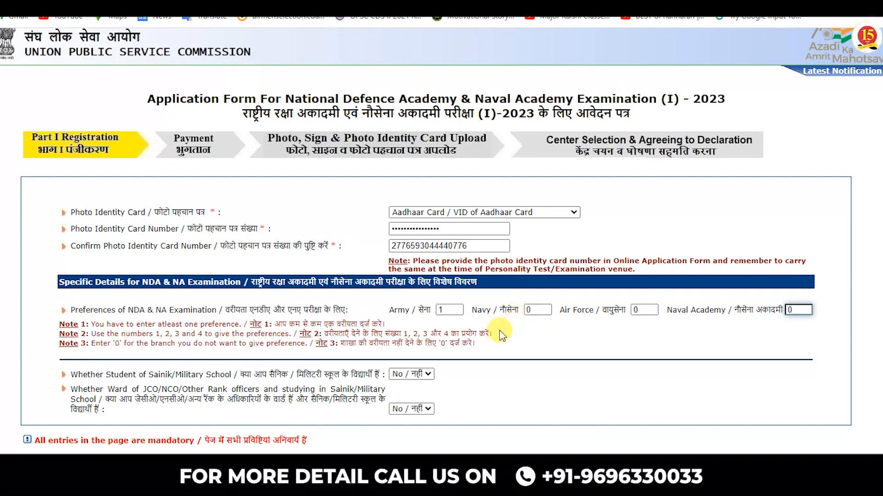
pyautogui.click(503, 370)
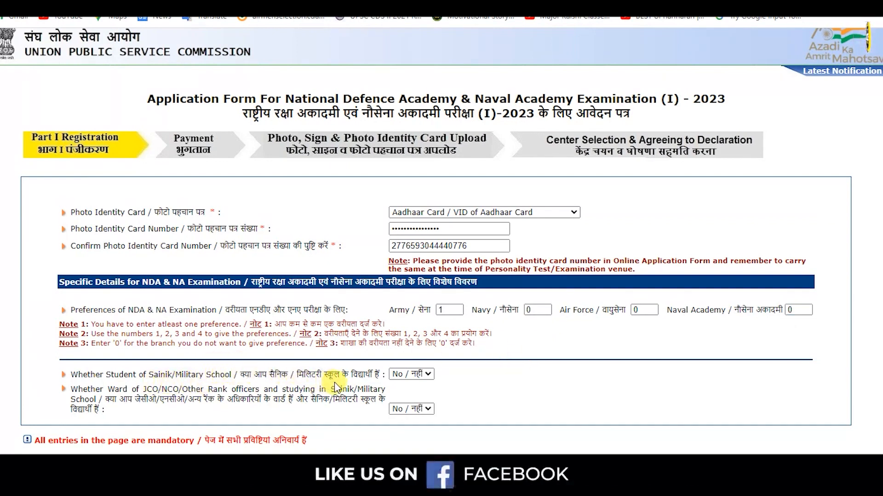
# Answer No to both Sainik School questions, submit Part I and accept the fees notice
pyautogui.click(425, 377)
pyautogui.click(406, 396)
pyautogui.click(424, 373)
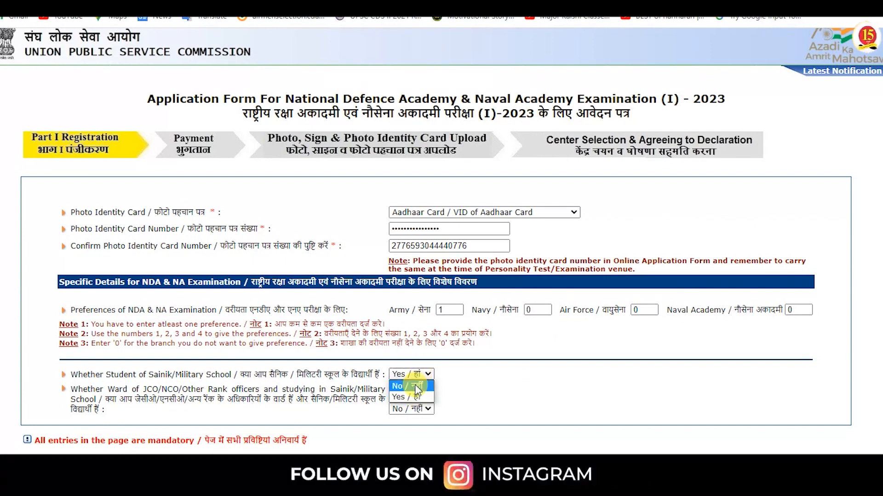
pyautogui.click(417, 389)
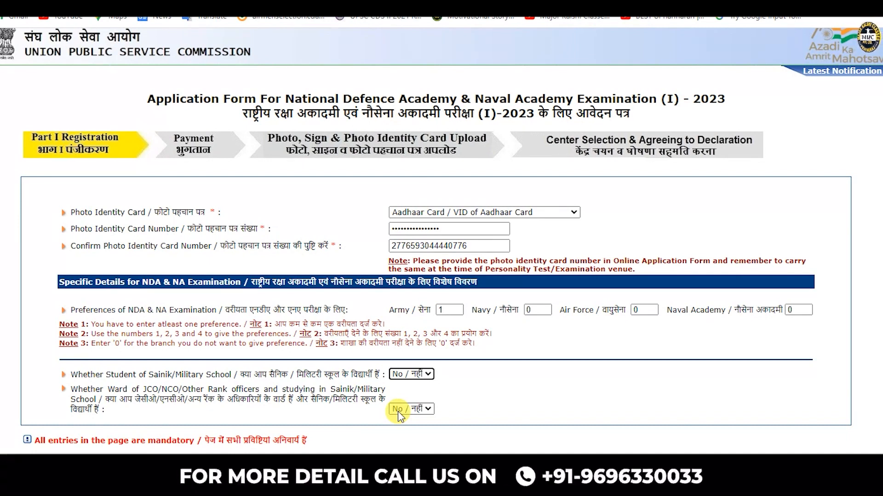
pyautogui.click(399, 411)
pyautogui.click(408, 431)
pyautogui.click(409, 410)
pyautogui.click(411, 423)
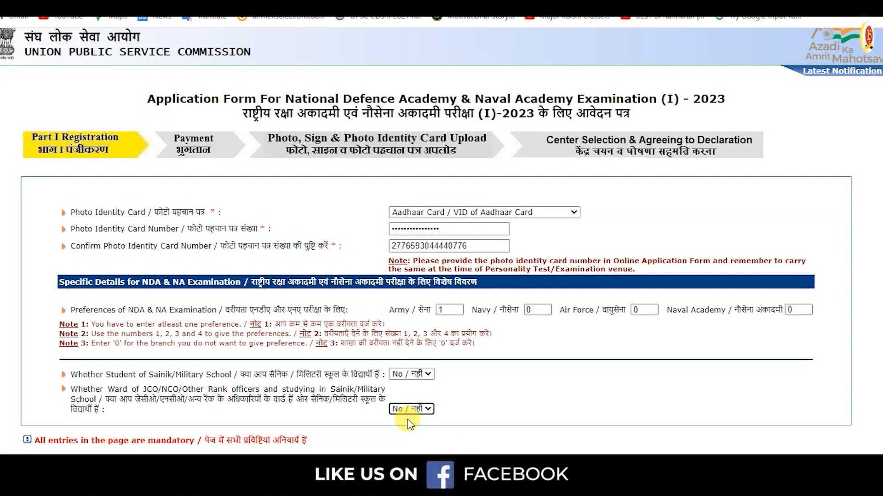
pyautogui.click(413, 461)
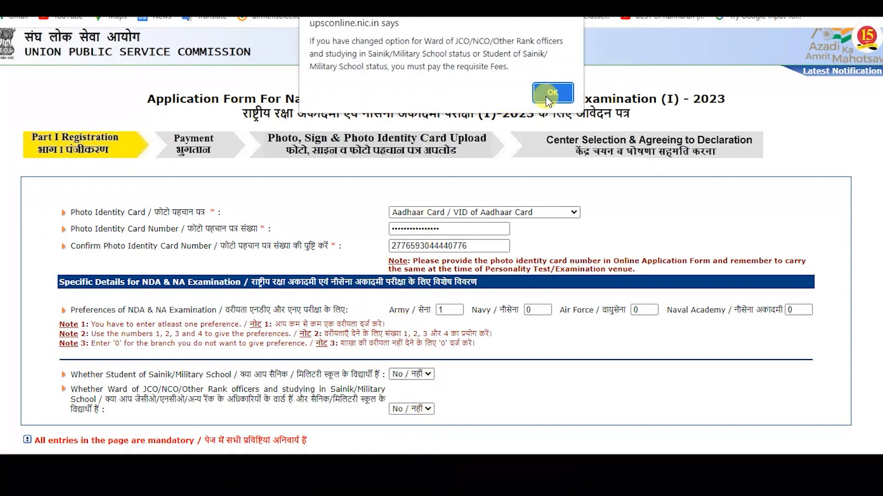
pyautogui.click(549, 94)
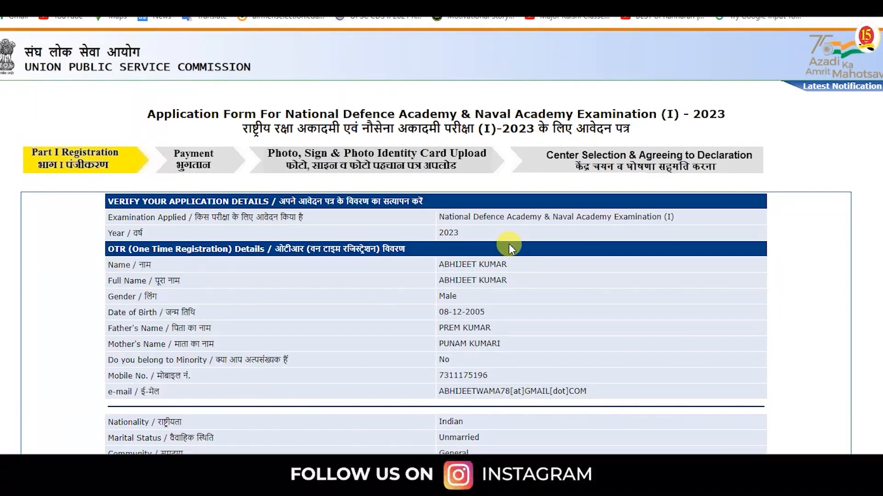
pyautogui.scroll(-2, 510, 248)
pyautogui.scroll(-3, 510, 249)
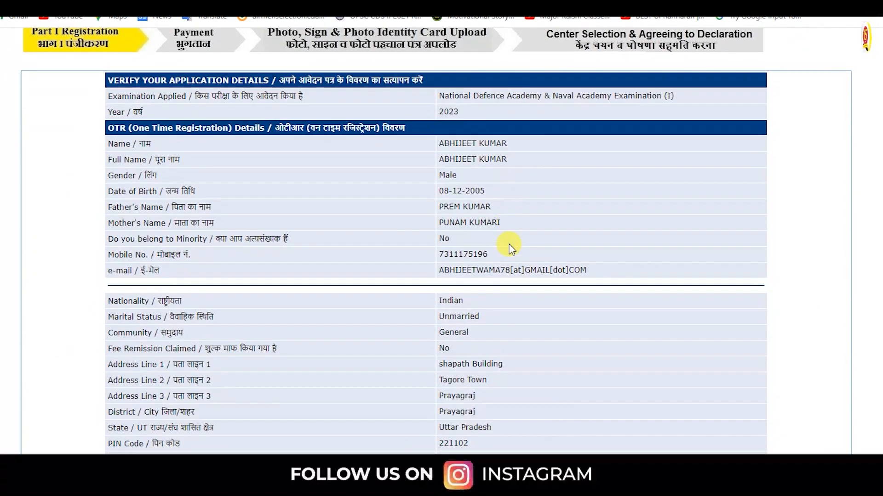
pyautogui.scroll(3, 510, 248)
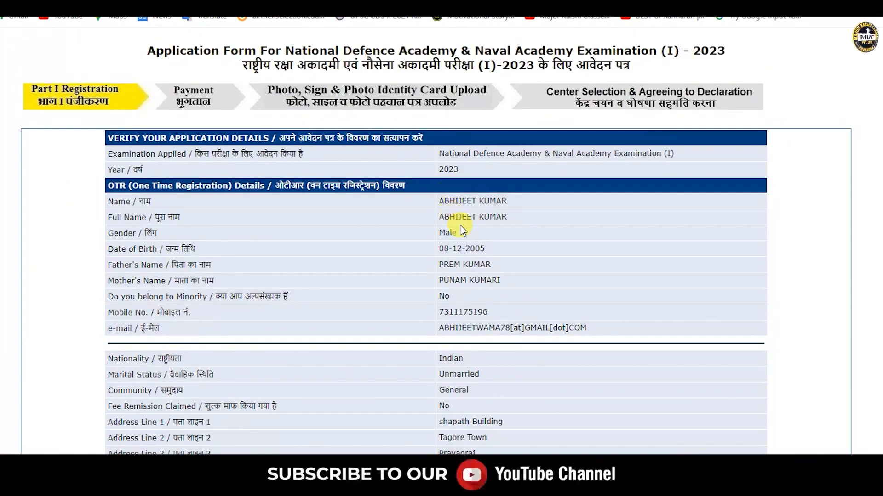
pyautogui.scroll(-4, 463, 230)
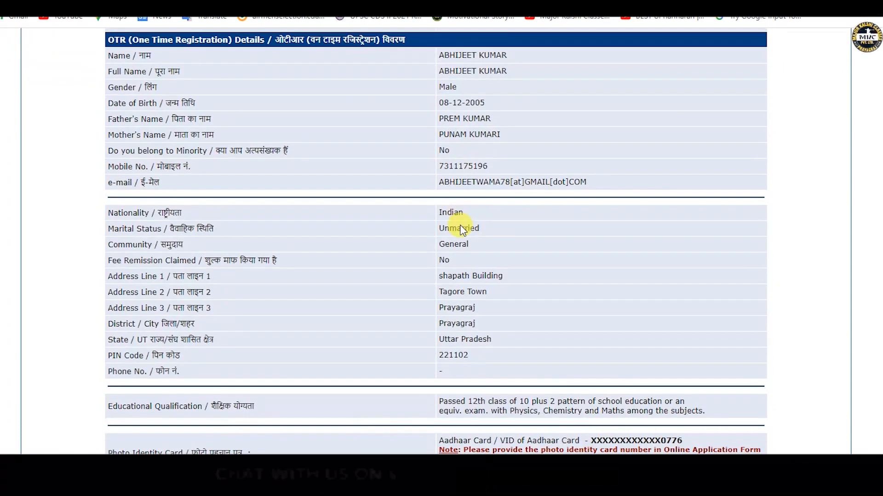
pyautogui.scroll(-4, 461, 229)
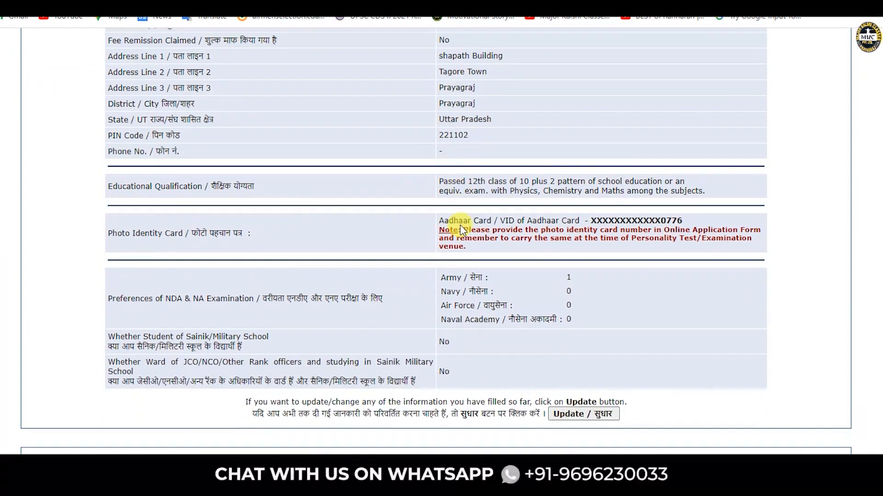
pyautogui.scroll(-1, 461, 225)
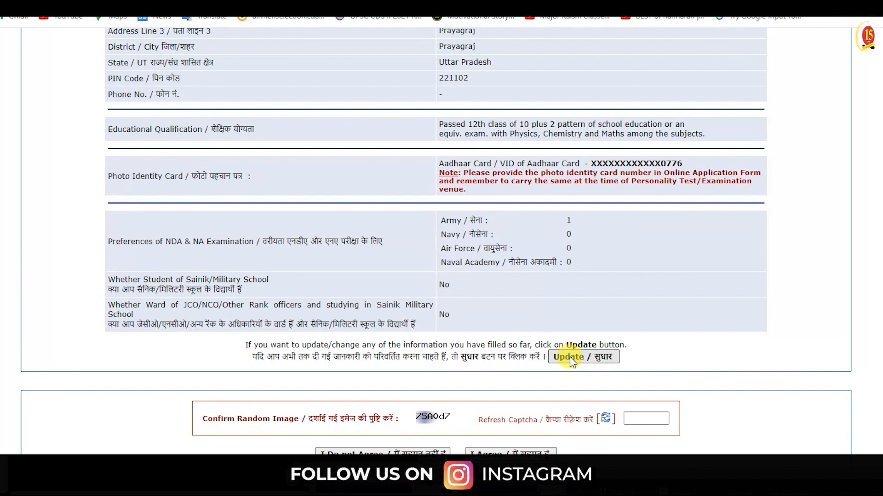
pyautogui.scroll(10, 506, 246)
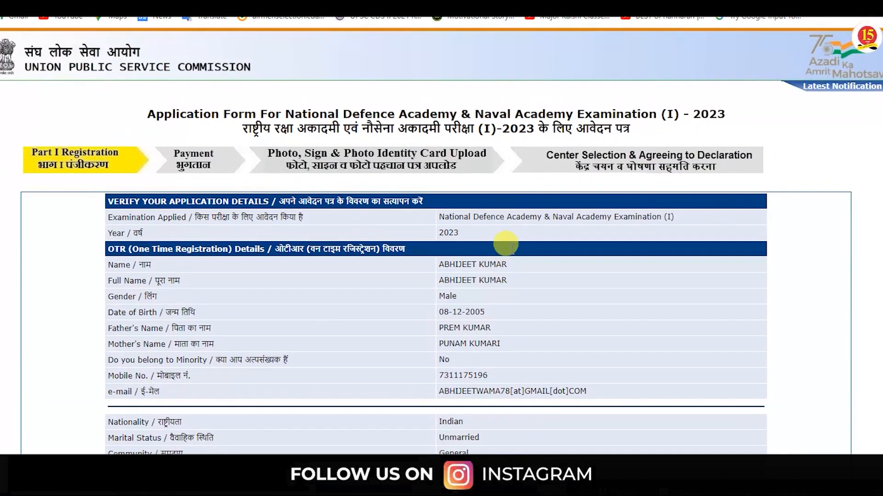
pyautogui.scroll(-5, 511, 328)
pyautogui.scroll(-6, 513, 343)
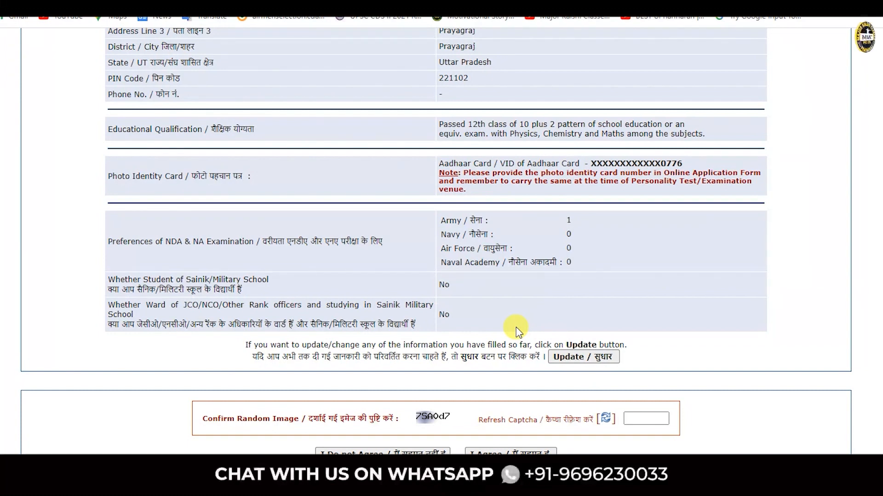
# Enter the displayed captcha and agree to the Part I application details
pyautogui.click(655, 419)
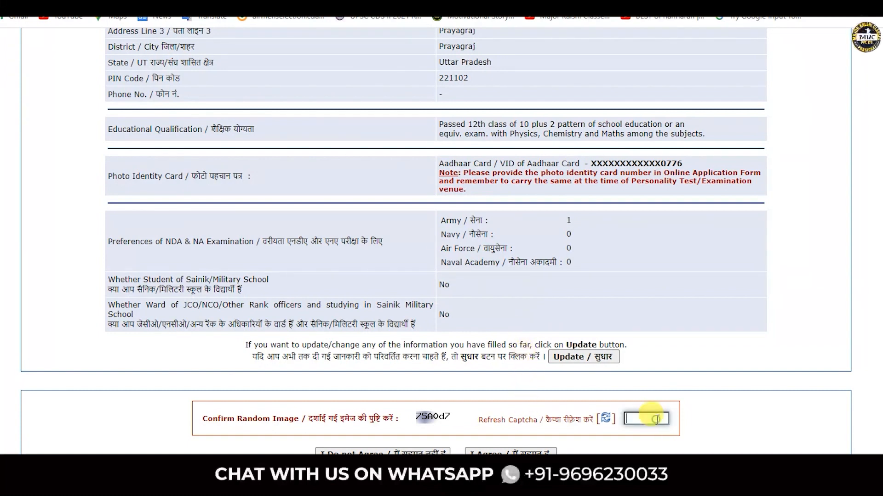
pyautogui.write('7SA')
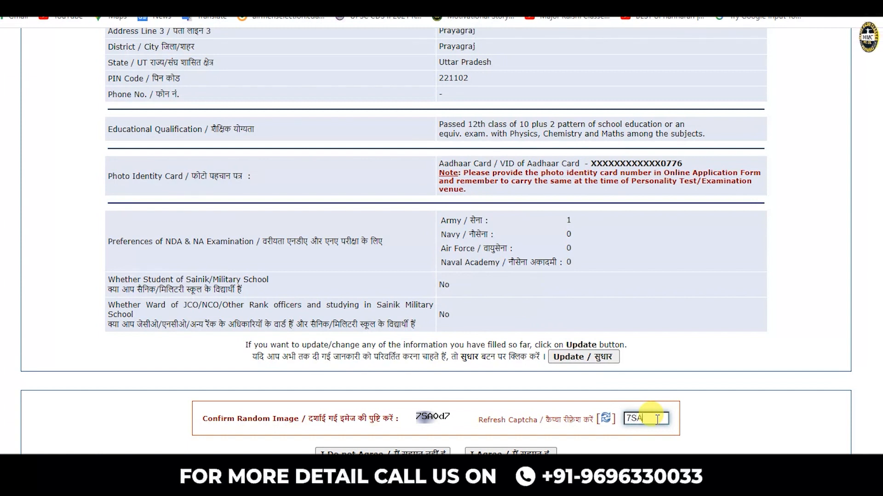
pyautogui.write('0d')
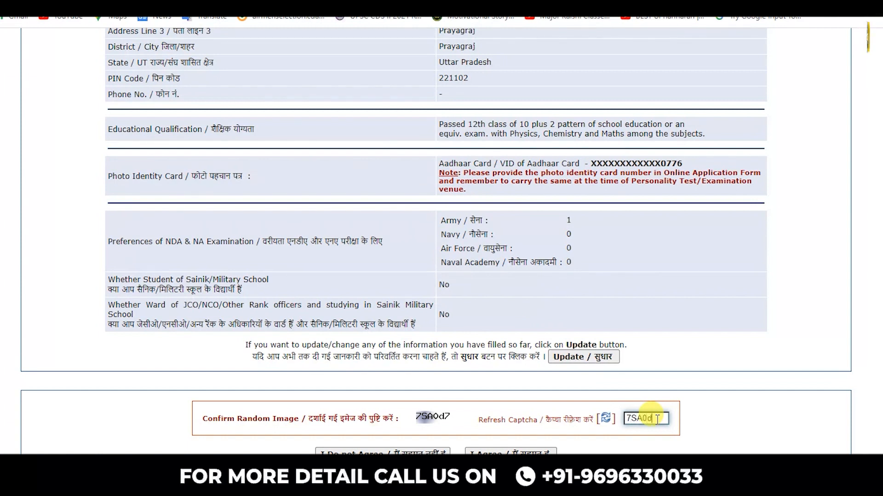
pyautogui.write('7')
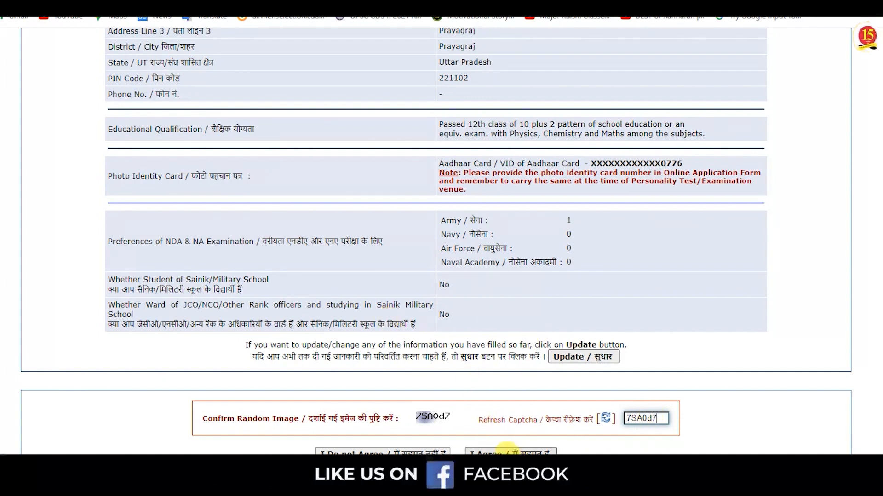
pyautogui.click(505, 450)
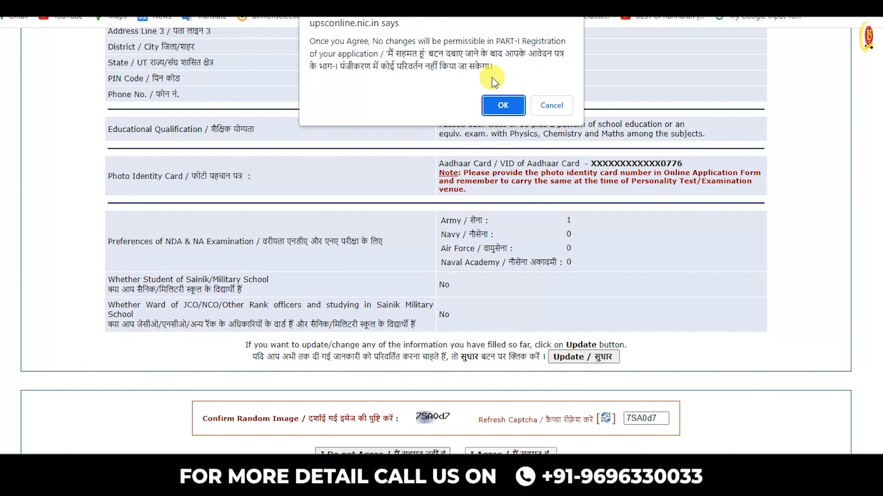
# Accept the 'upsconline.nic.in says' warning with OK, locking the Part-I details
pyautogui.click(492, 106)
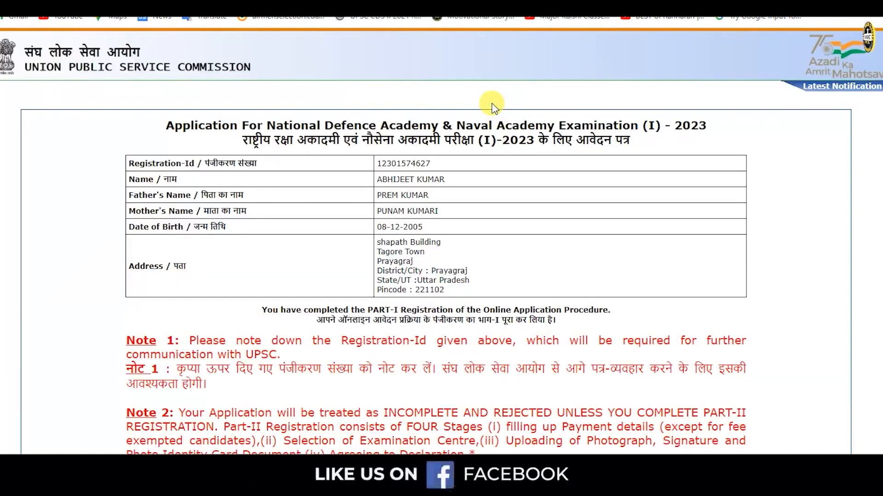
# Print the Part-I registration slip to a PDF named 'UPSC - Registration Slip'
pyautogui.scroll(-2, 492, 106)
pyautogui.scroll(2, 492, 106)
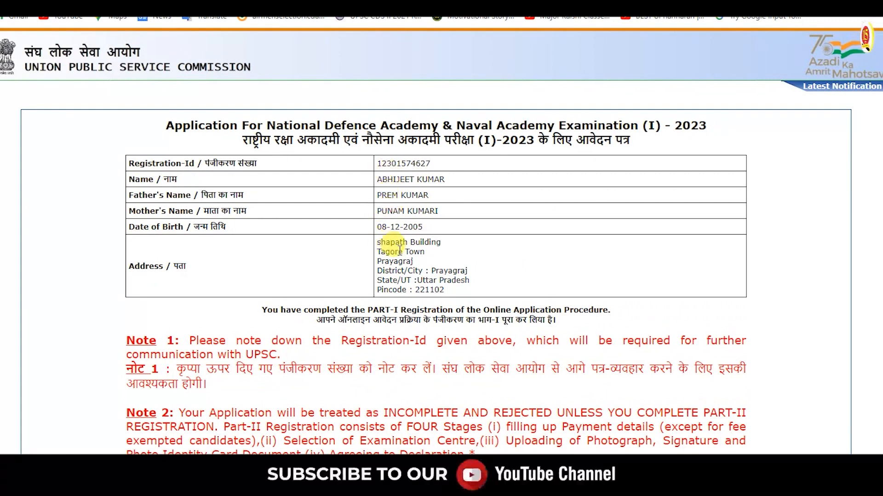
pyautogui.scroll(-4, 399, 258)
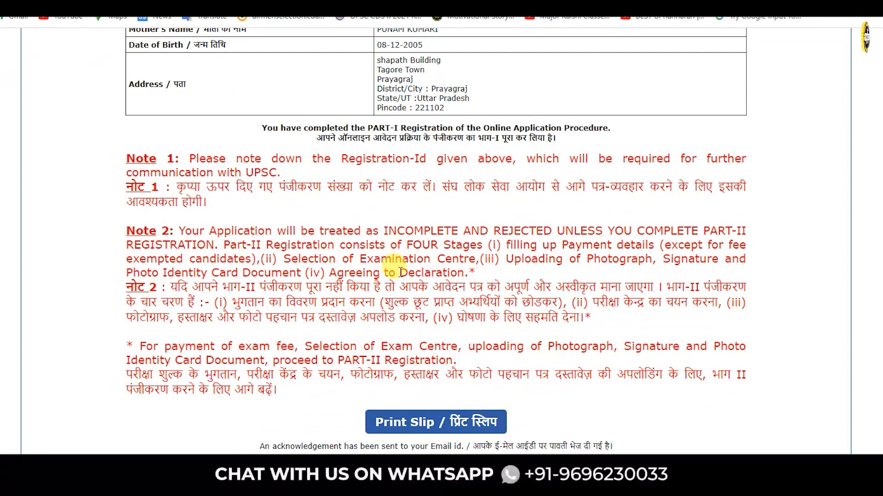
pyautogui.click(424, 422)
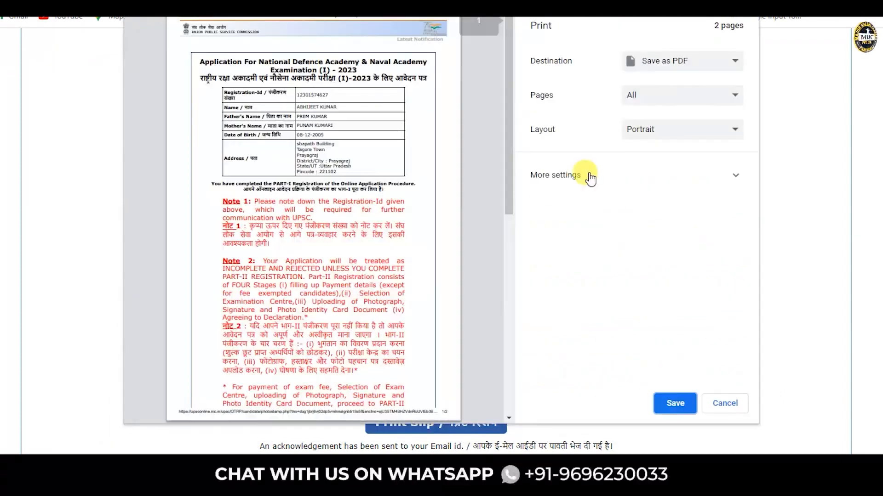
pyautogui.click(675, 396)
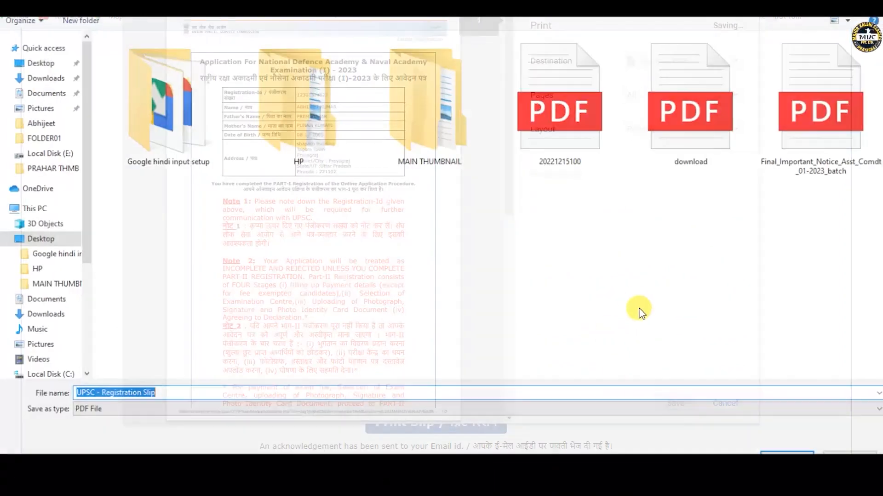
pyautogui.click(773, 453)
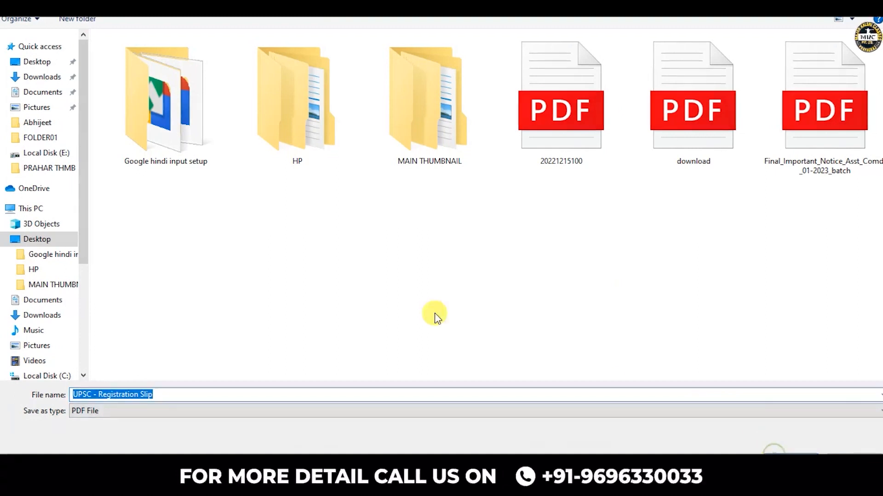
pyautogui.scroll(10, 385, 248)
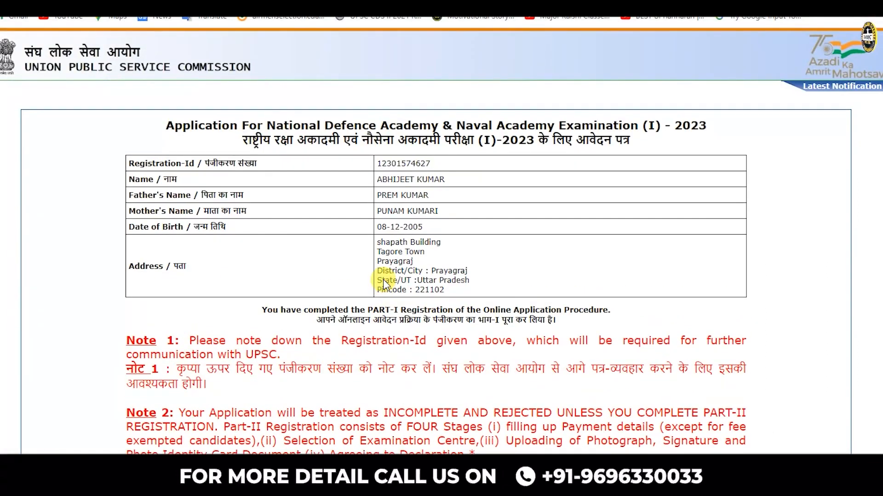
pyautogui.scroll(-4, 383, 279)
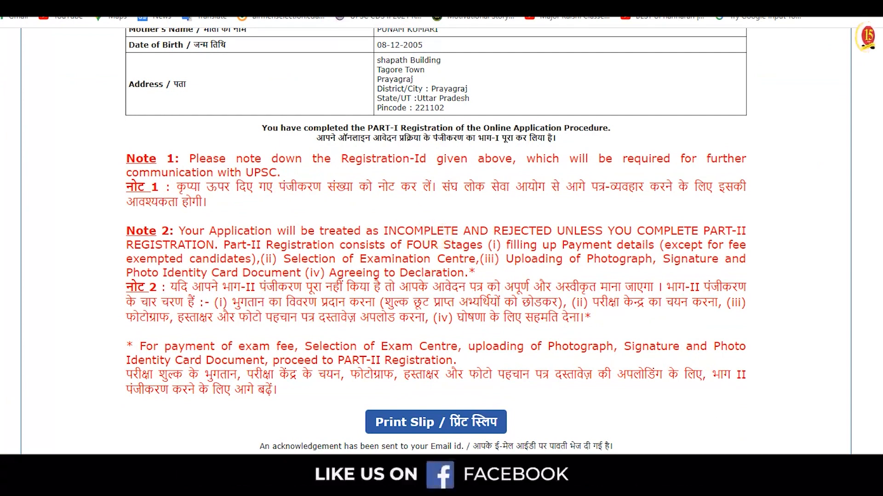
# Go back to the home page, choose OTR ID login, and enter the candidate's OTR ID
pyautogui.hotkey('alt', 'Left')
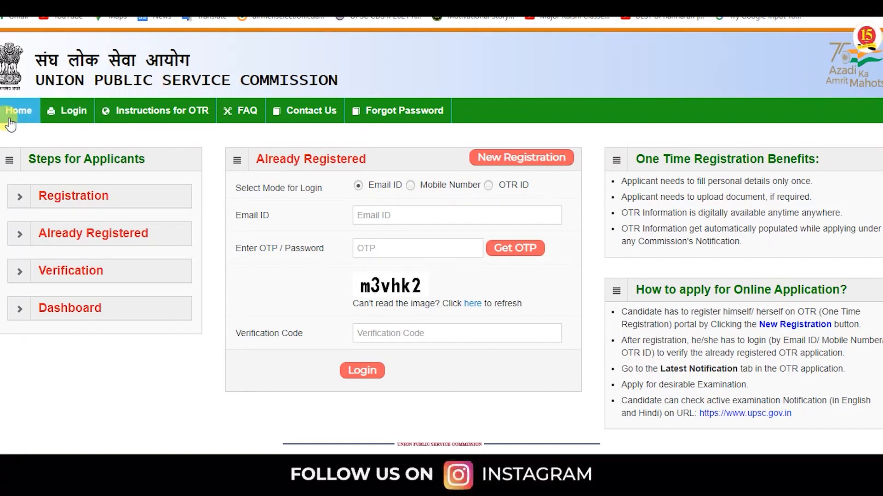
pyautogui.click(69, 118)
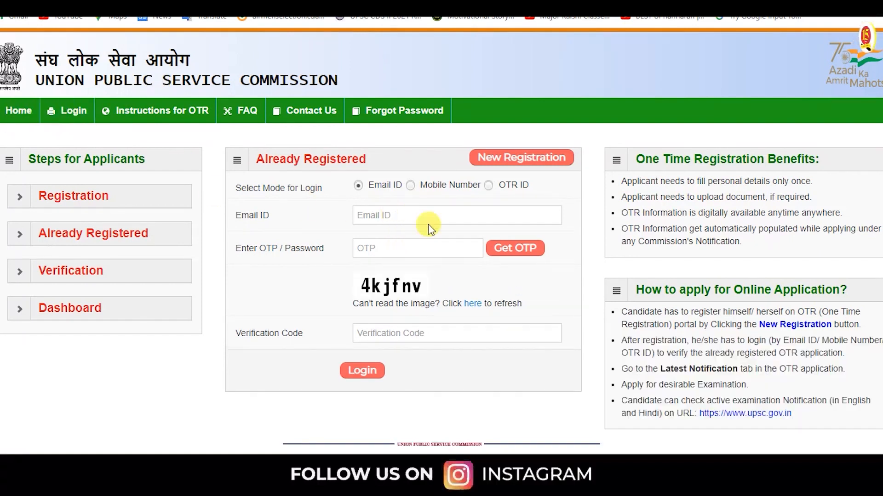
pyautogui.click(489, 185)
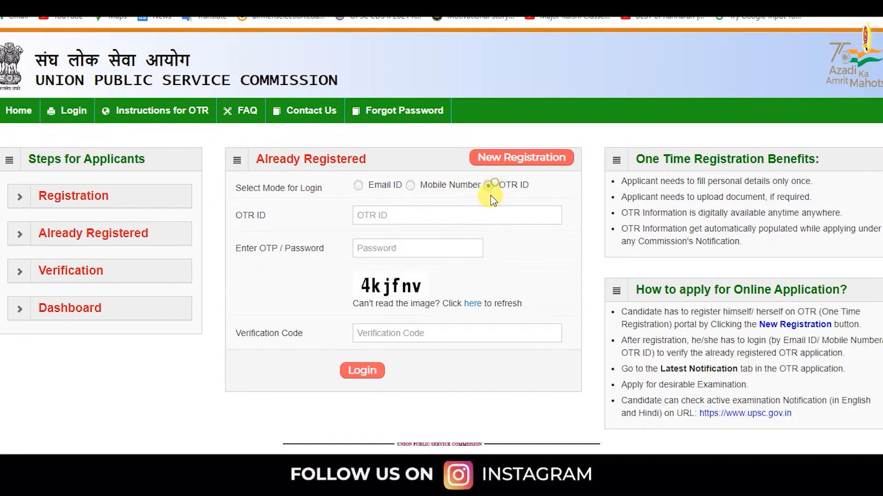
pyautogui.click(455, 215)
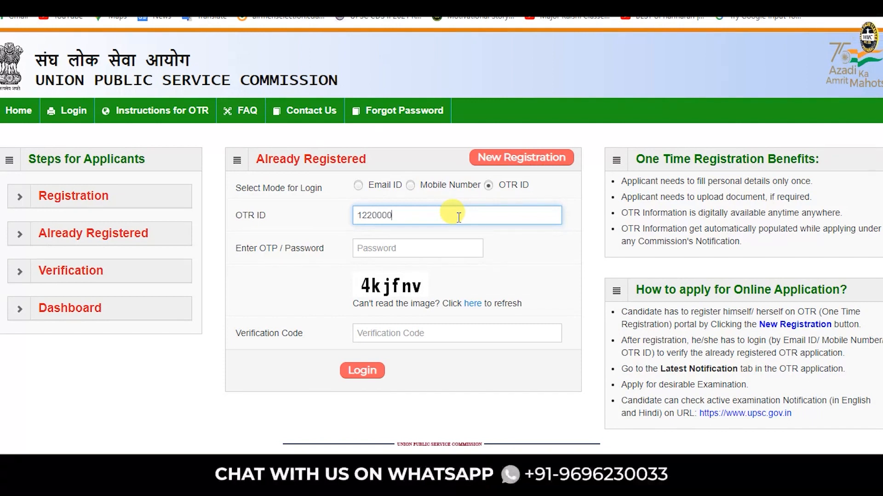
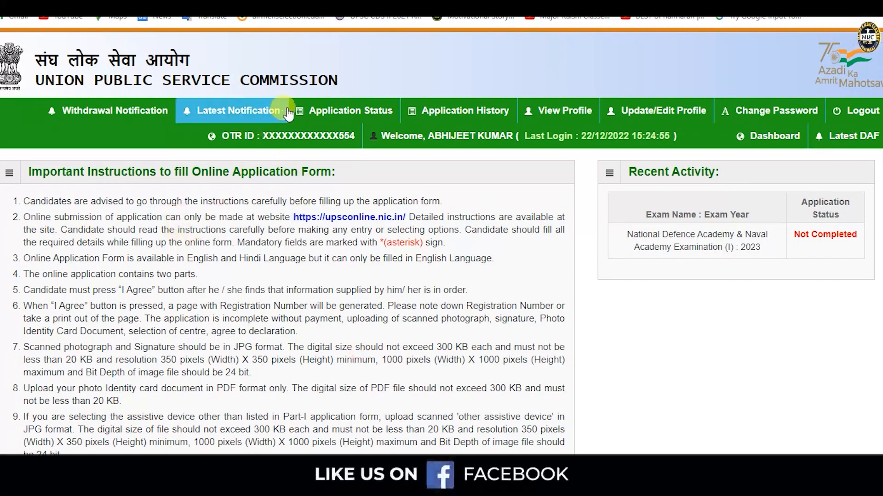
# Under Latest Notification, open Pay Examination Fee in NDA & NA (I) 2023's Part-II column
pyautogui.click(240, 115)
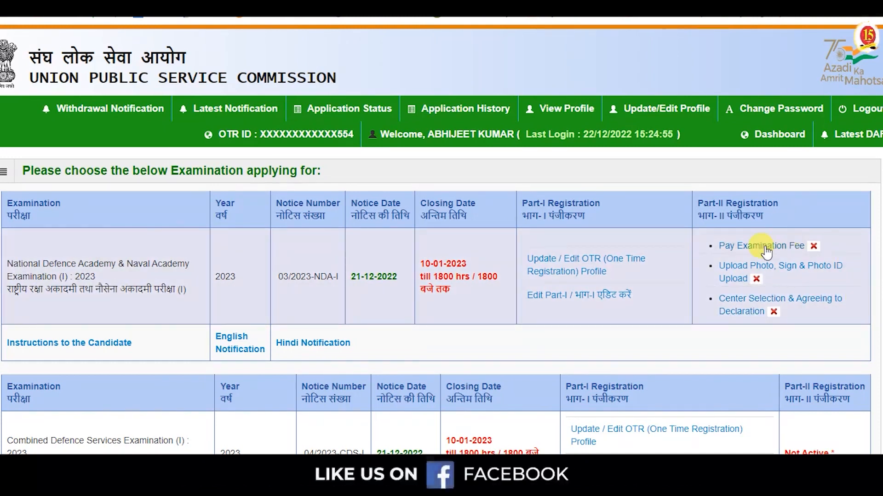
pyautogui.click(765, 247)
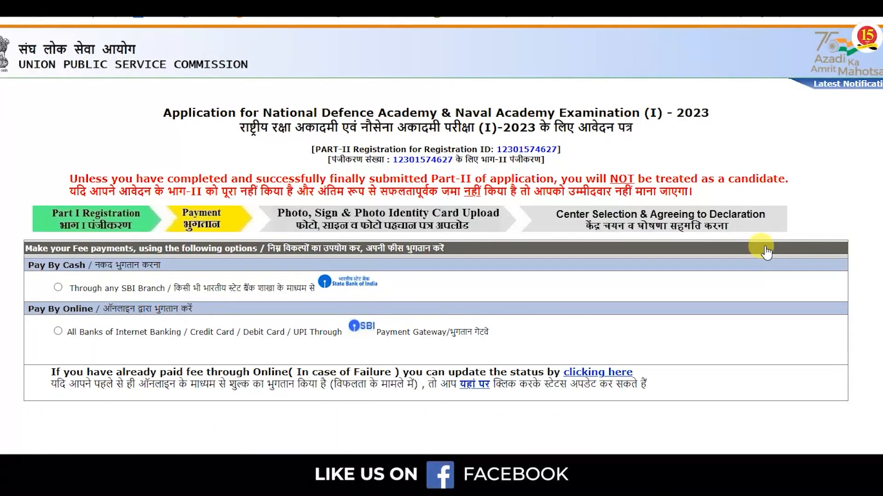
# Pick 'All Banks of Internet Banking / Credit Card / Debit Card / UPI' and continue to SBIePay
pyautogui.scroll(-1, 765, 252)
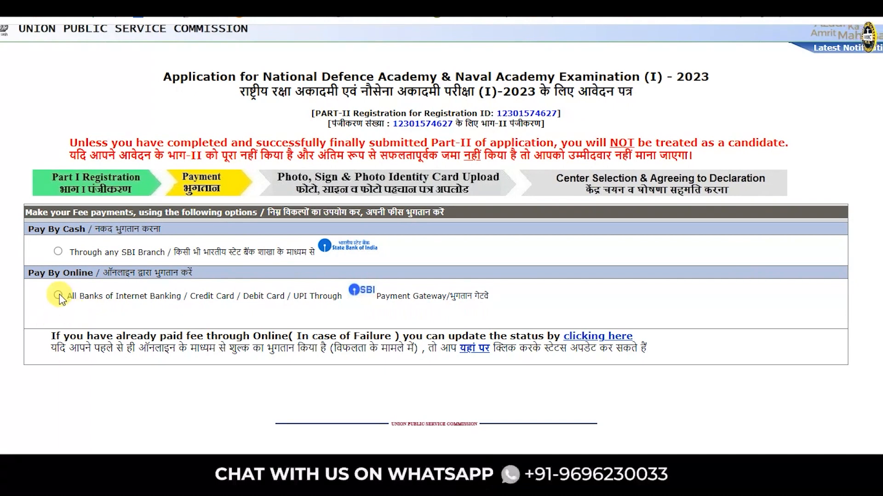
pyautogui.click(58, 296)
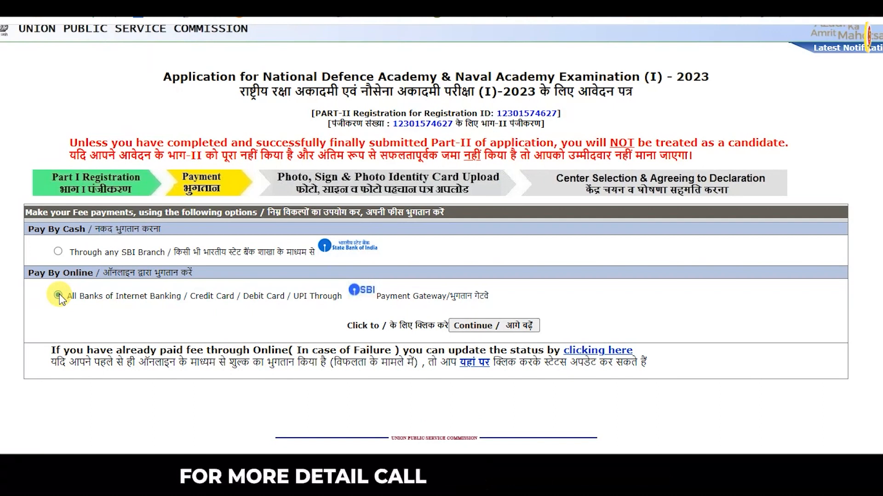
pyautogui.click(466, 329)
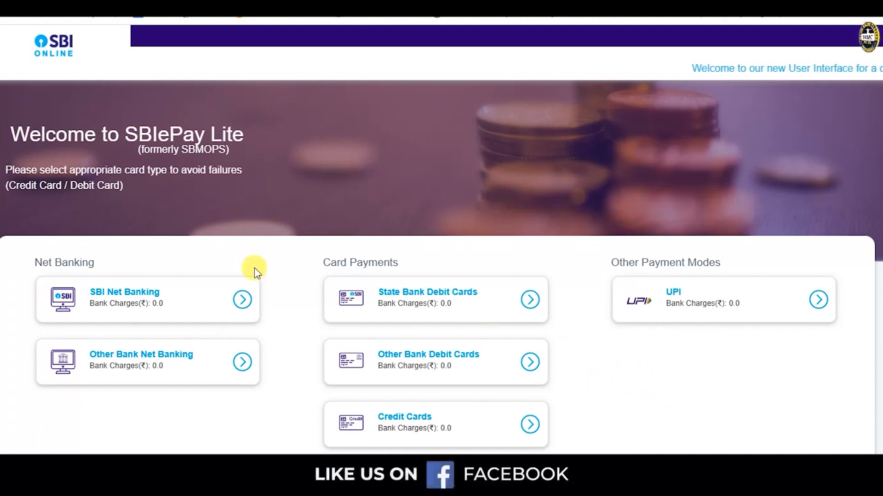
# Pay the Rs 100 fee by UPI QR code and acknowledge the success alert
pyautogui.click(806, 298)
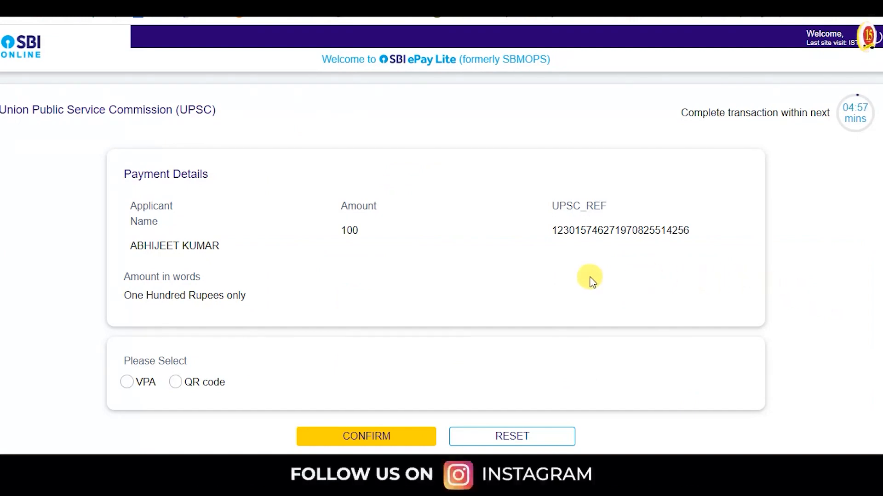
pyautogui.scroll(-1, 589, 282)
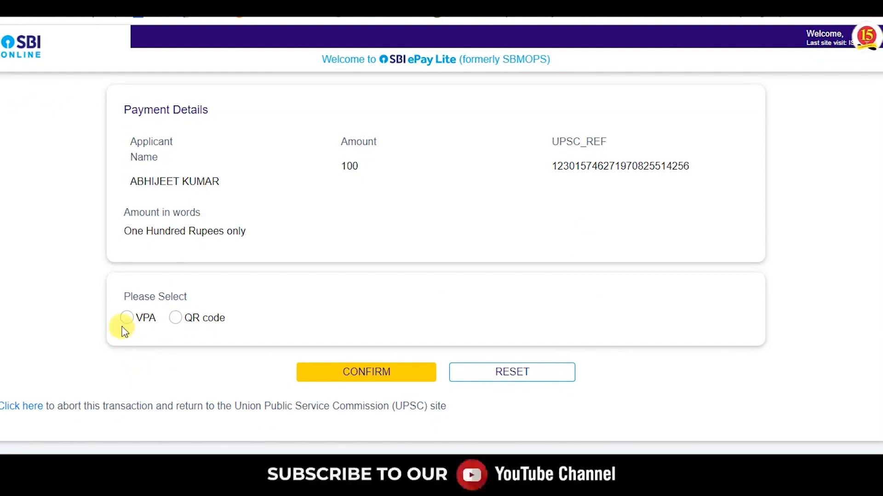
pyautogui.click(175, 318)
pyautogui.click(333, 372)
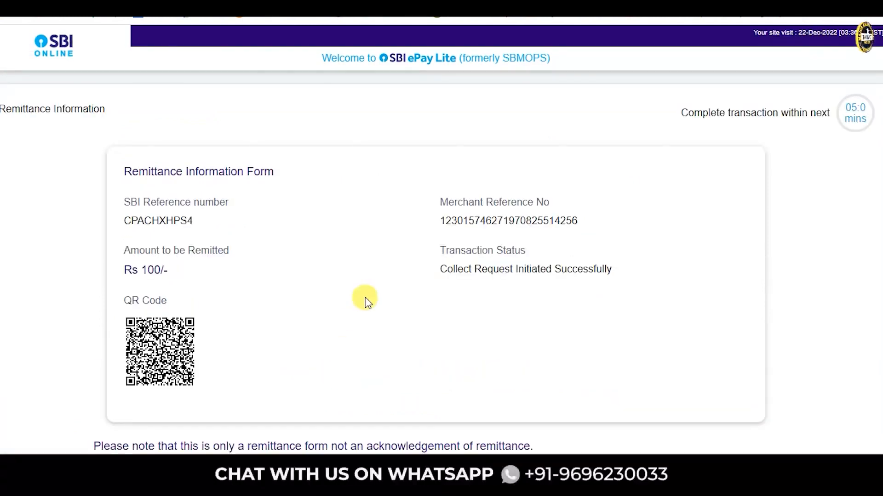
pyautogui.scroll(-2, 365, 297)
pyautogui.scroll(-2, 365, 297)
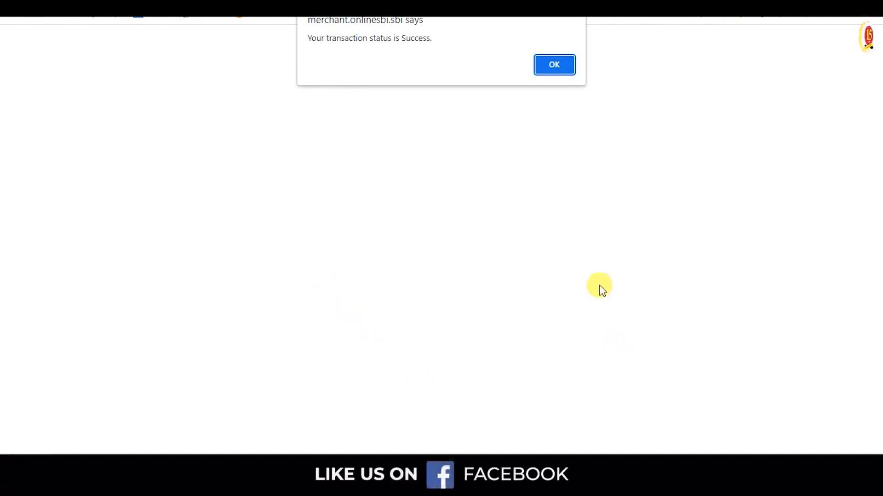
pyautogui.click(554, 65)
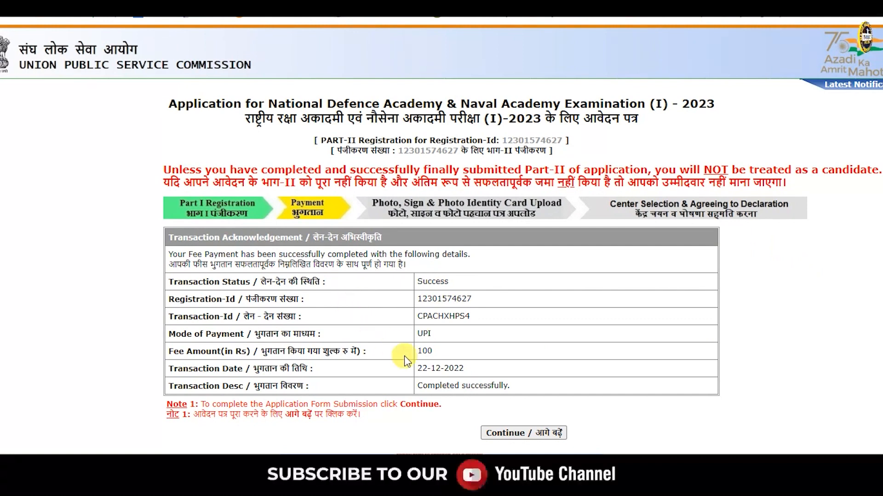
# Continue from the Transaction Acknowledgement page back to the examination list
pyautogui.click(517, 434)
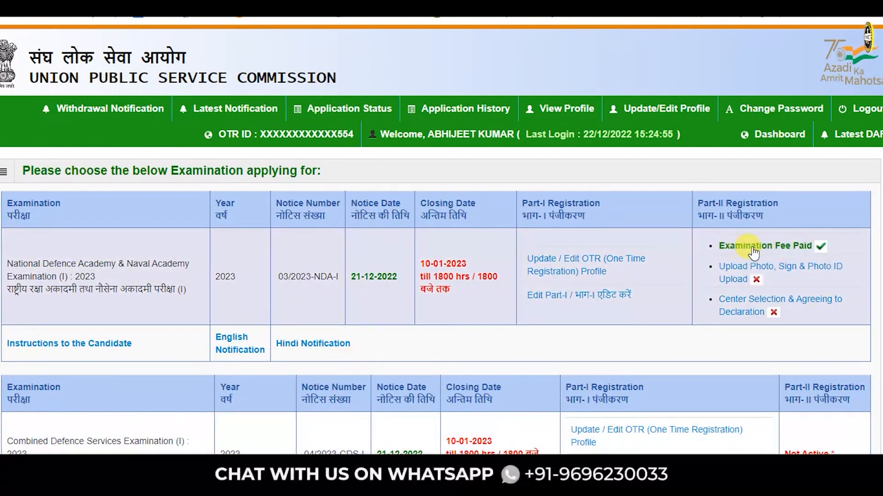
# Open the photo, signature and ID upload page for the NDA & NA (I) 2023 application
pyautogui.click(728, 279)
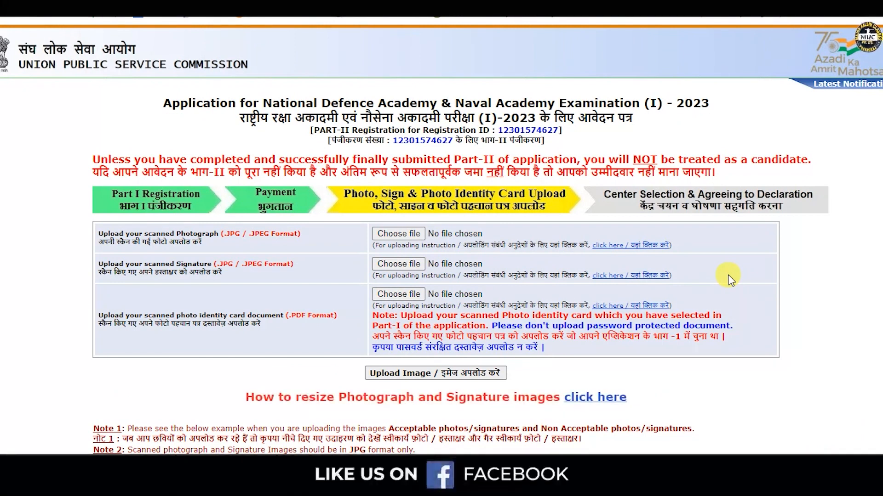
pyautogui.click(405, 235)
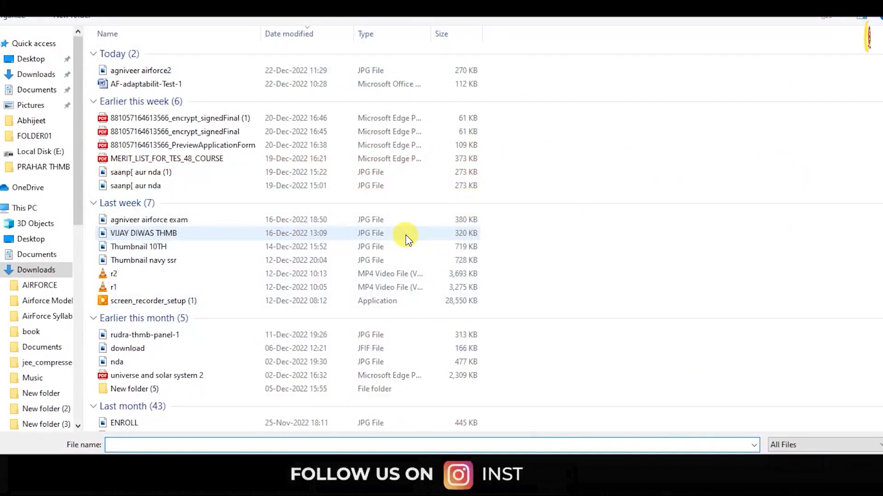
pyautogui.click(852, 463)
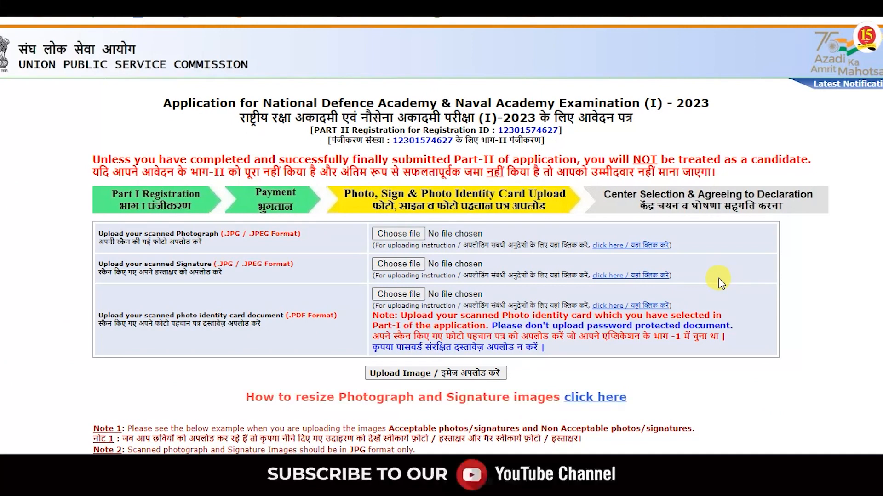
pyautogui.scroll(-1, 720, 282)
pyautogui.scroll(-2, 720, 282)
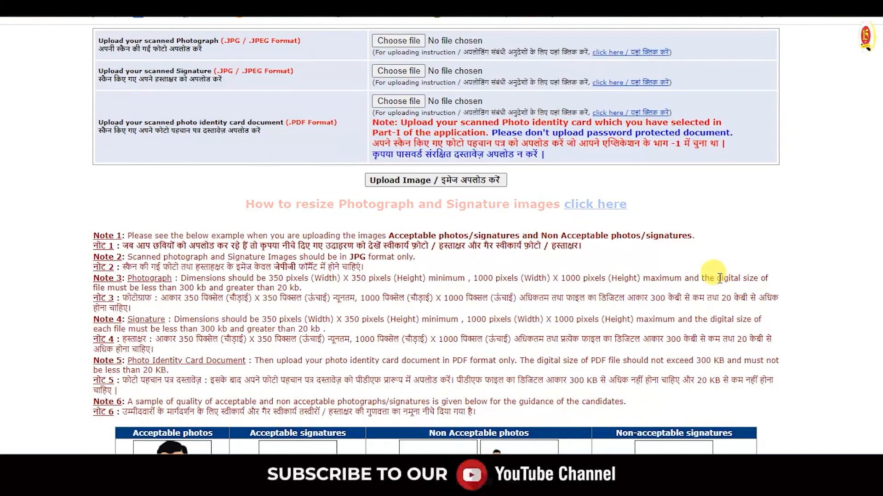
pyautogui.scroll(-3, 720, 279)
pyautogui.scroll(4, 719, 279)
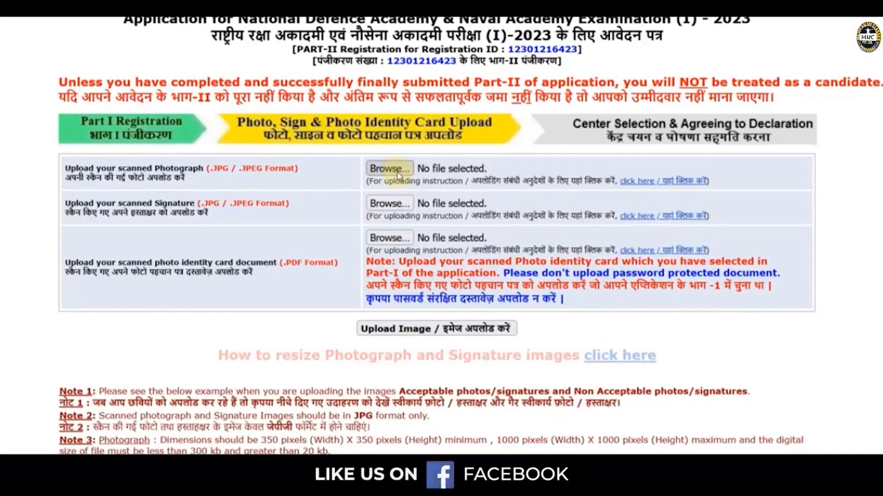
# Attach phto.jpg, sing1.jpg and id.pdf, then upload them to show their previews
pyautogui.click(390, 169)
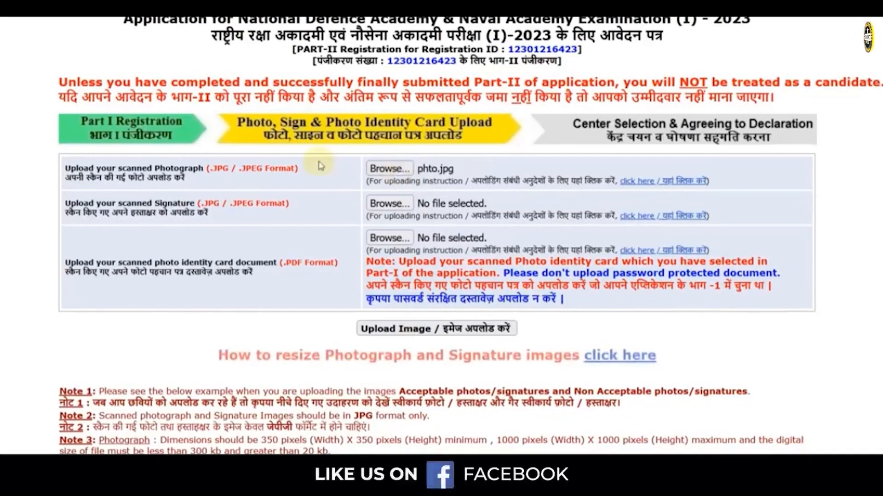
pyautogui.click(389, 204)
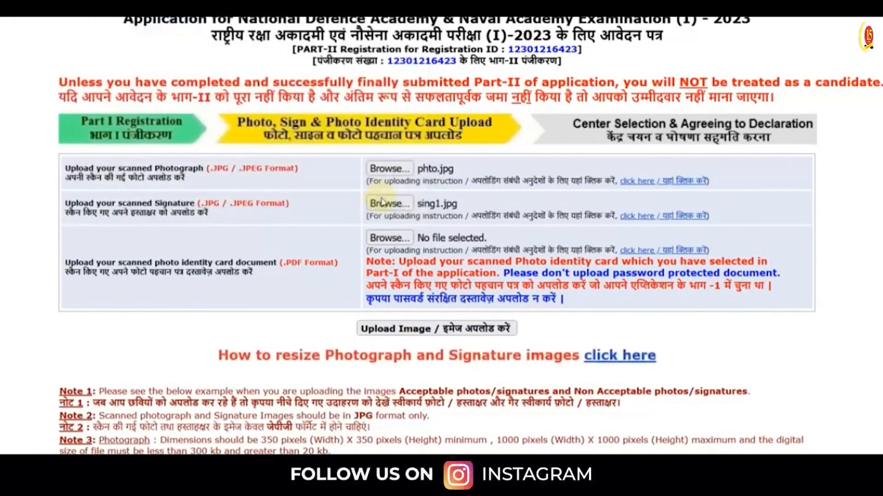
pyautogui.click(388, 238)
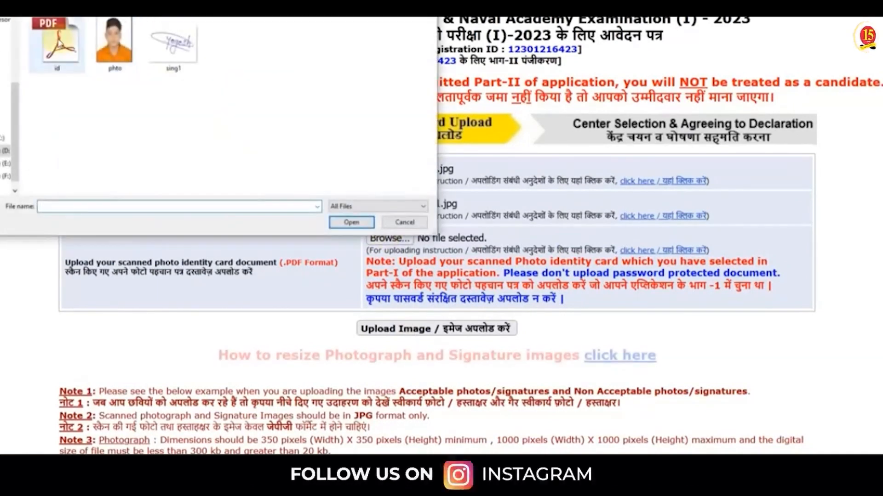
pyautogui.doubleClick(82, 54)
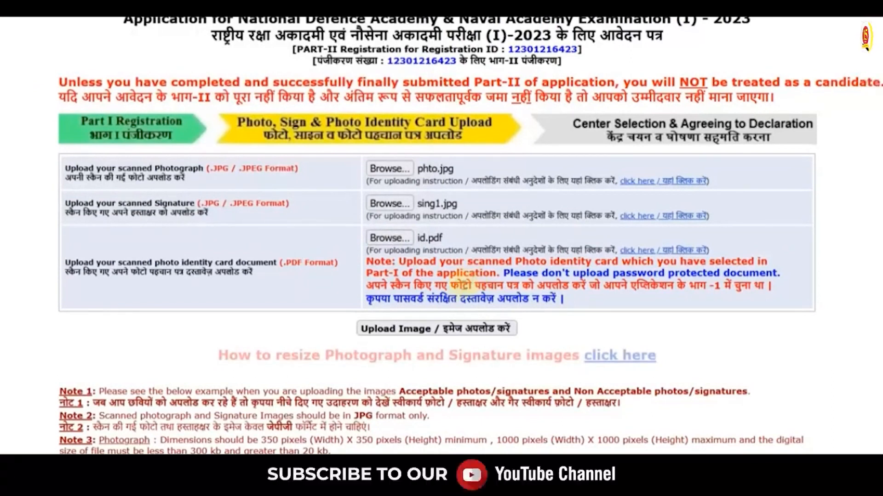
pyautogui.click(441, 328)
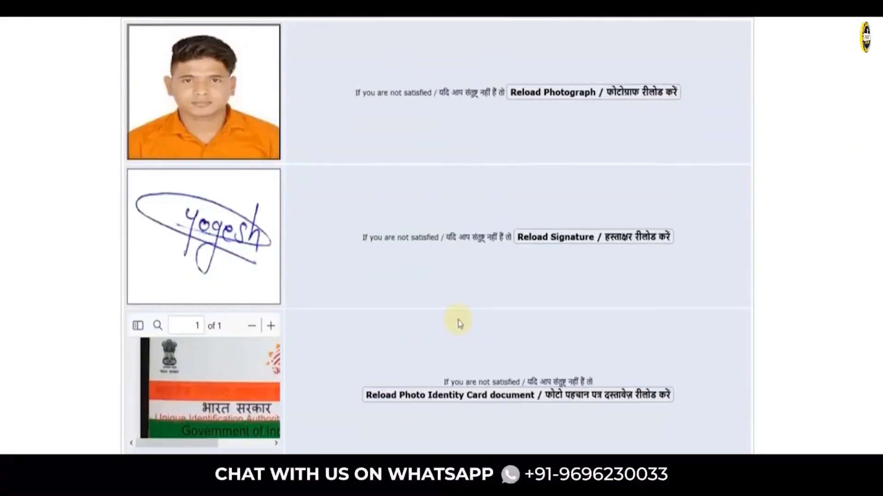
# Accept the previewed photo, signature and ID uploads and return to the NDA exam row
pyautogui.scroll(-5, 460, 317)
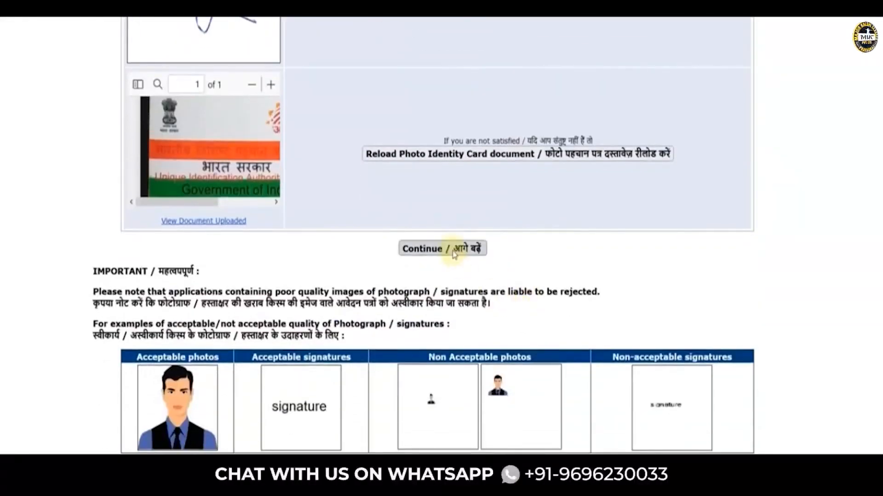
pyautogui.click(453, 251)
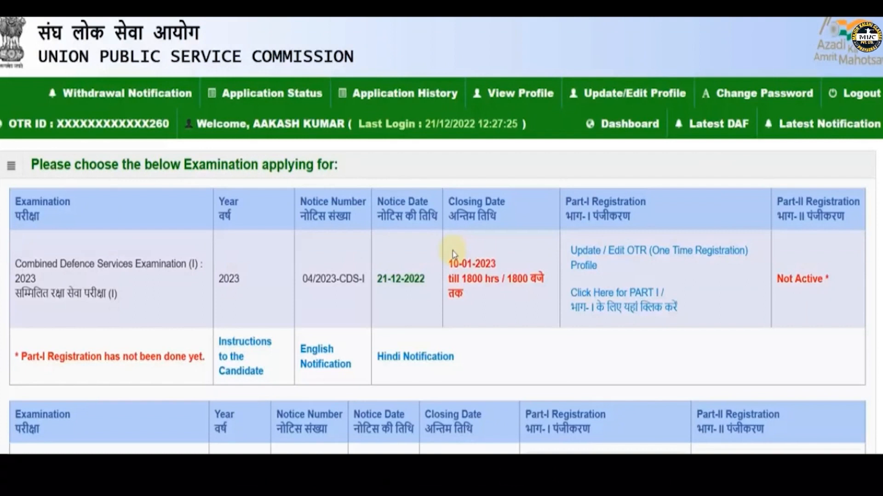
pyautogui.scroll(-3, 683, 297)
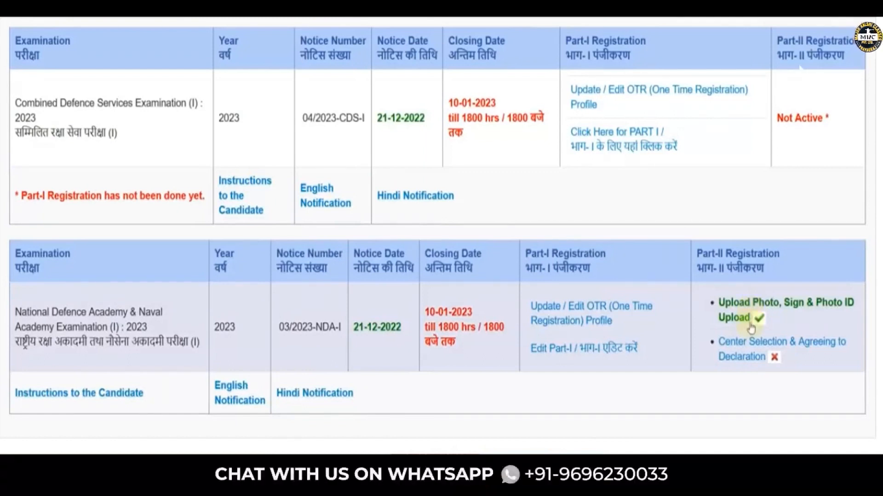
# On the centre selection and declaration page, pick Delhi as the examination centre
pyautogui.click(748, 345)
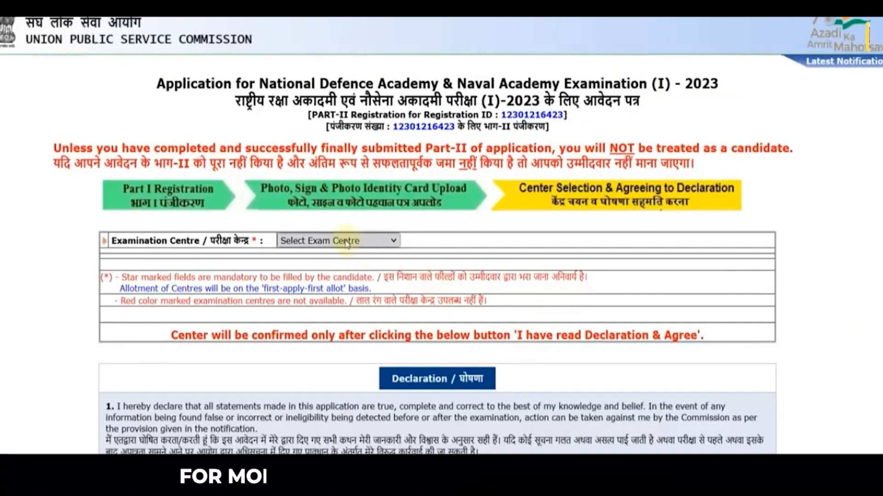
pyautogui.click(346, 241)
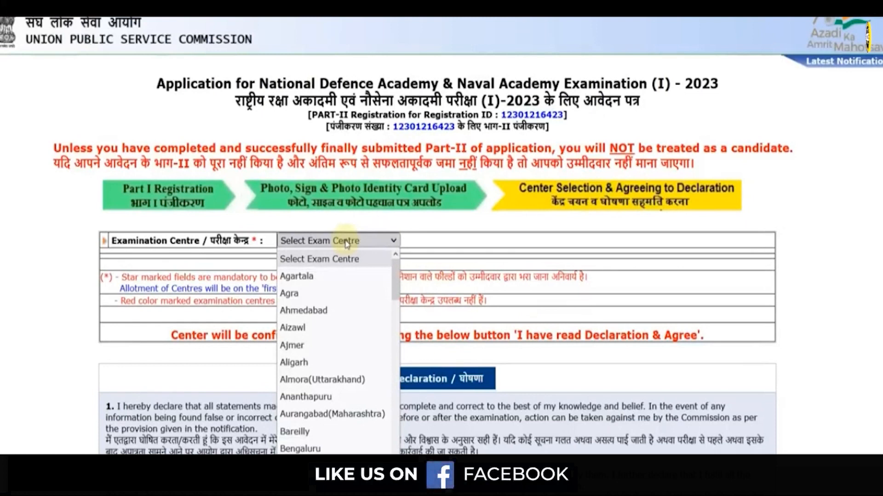
pyautogui.scroll(-4, 346, 356)
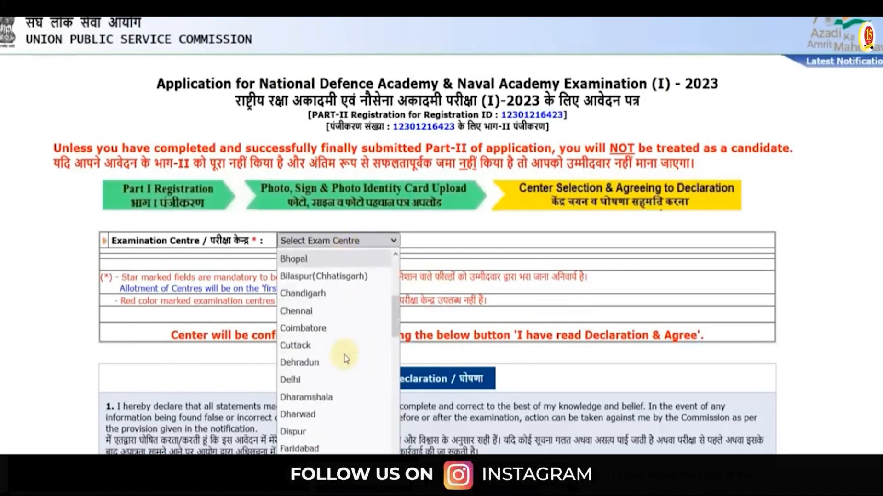
pyautogui.click(340, 378)
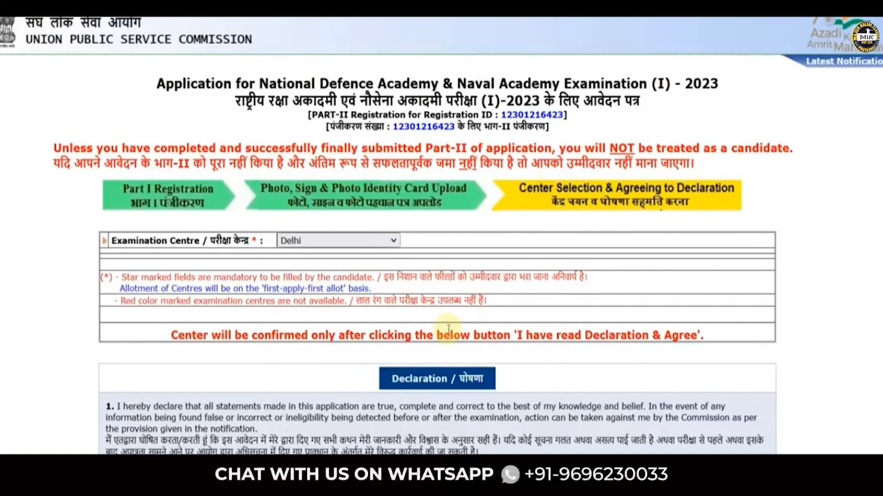
pyautogui.scroll(-3, 448, 329)
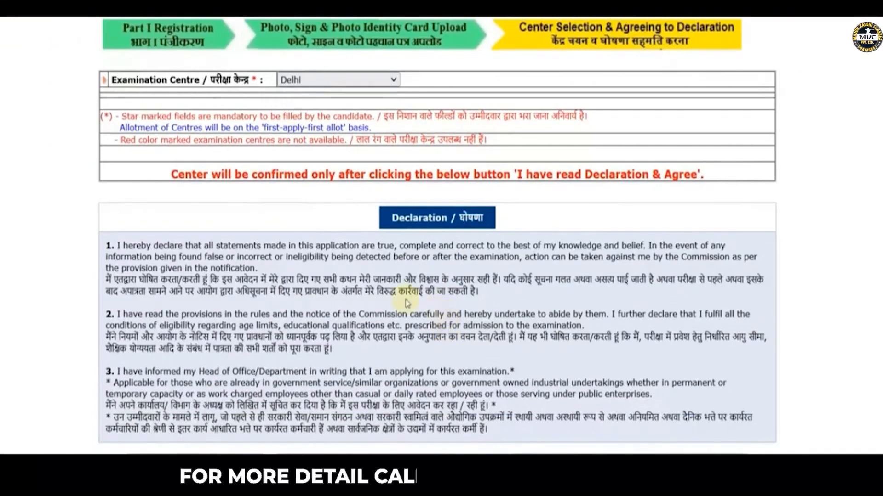
# Confirm 'I have read Declaration & Agree [FINALLY SUBMIT]' to finalize Part-II
pyautogui.scroll(-2, 406, 301)
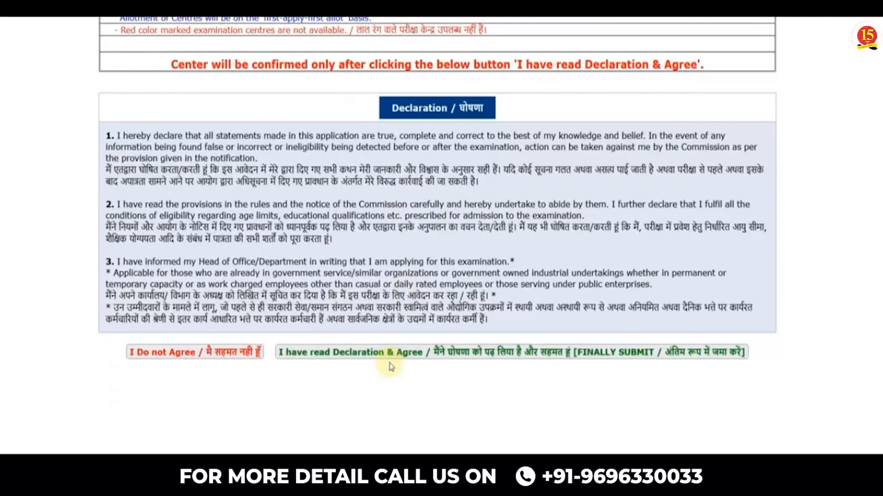
pyautogui.click(368, 353)
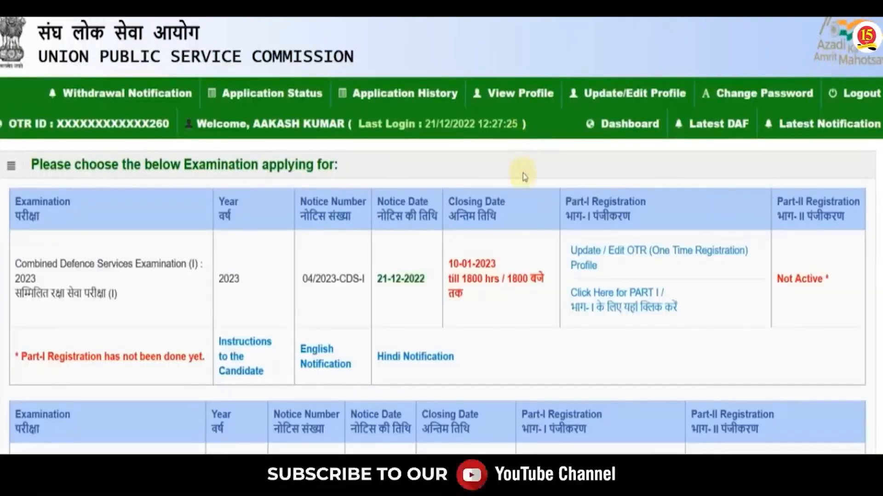
# View Application Status, showing Part-I and Part-II Completed for NDA & NA (I) 2023
pyautogui.click(278, 96)
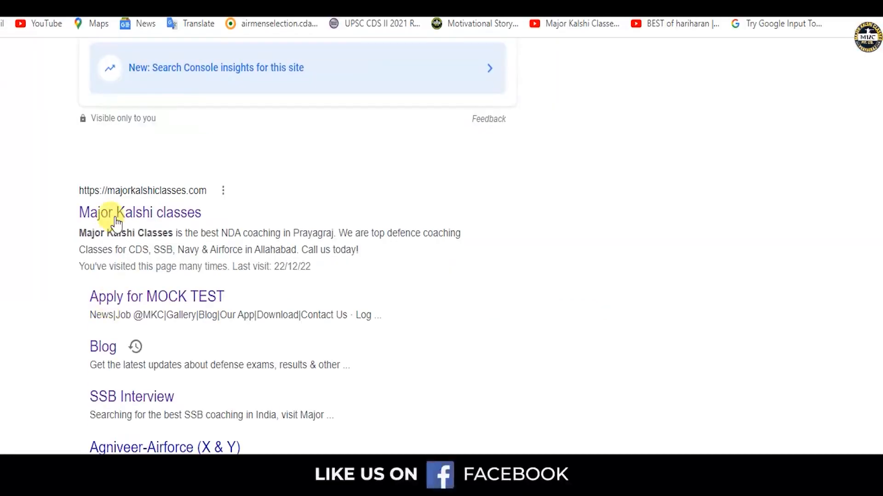
# Go to the Major Kalshi Classes website from the Google results
pyautogui.click(105, 213)
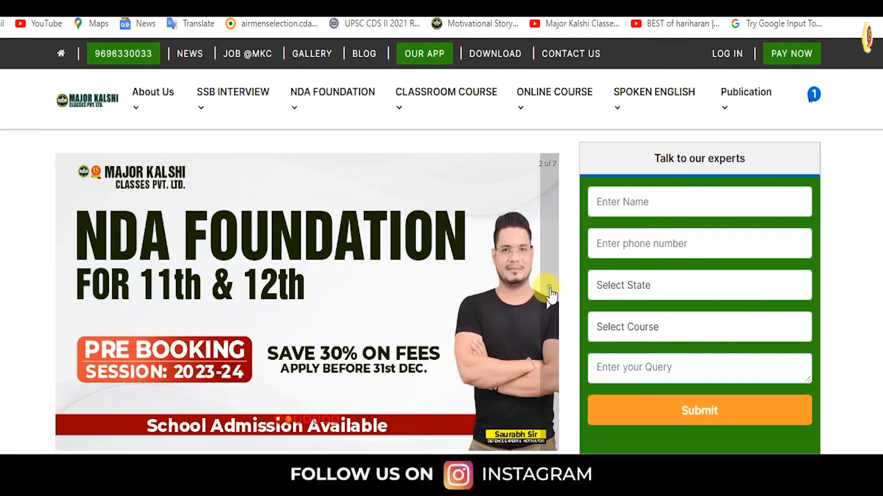
# Advance the home banner six slides to slide 7, the NDA 1 2023 premium batch
pyautogui.click(546, 292)
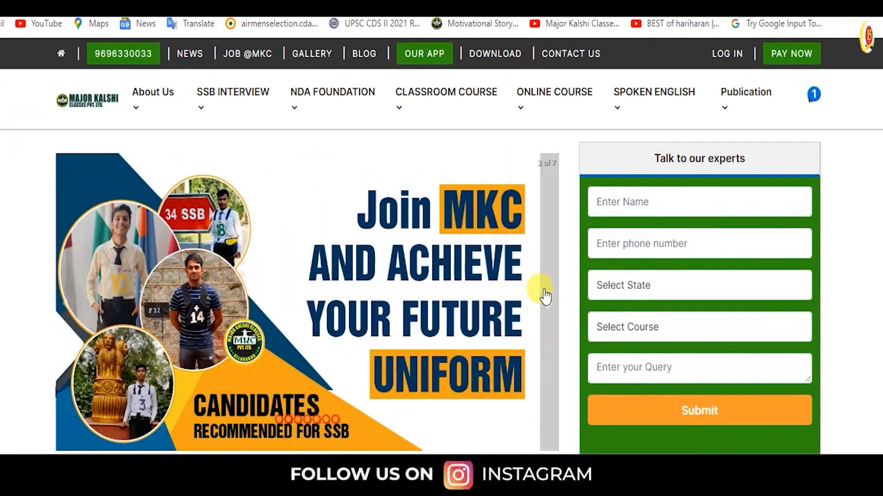
pyautogui.click(546, 292)
pyautogui.click(544, 292)
pyautogui.click(545, 294)
pyautogui.click(546, 294)
pyautogui.click(548, 294)
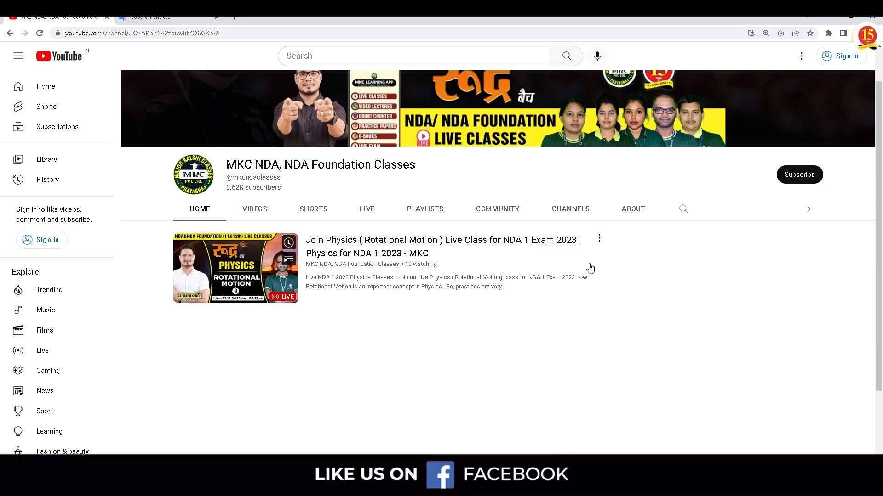
# Open the MKC NDA channel's Videos tab and scroll through its uploads
pyautogui.scroll(-3, 588, 267)
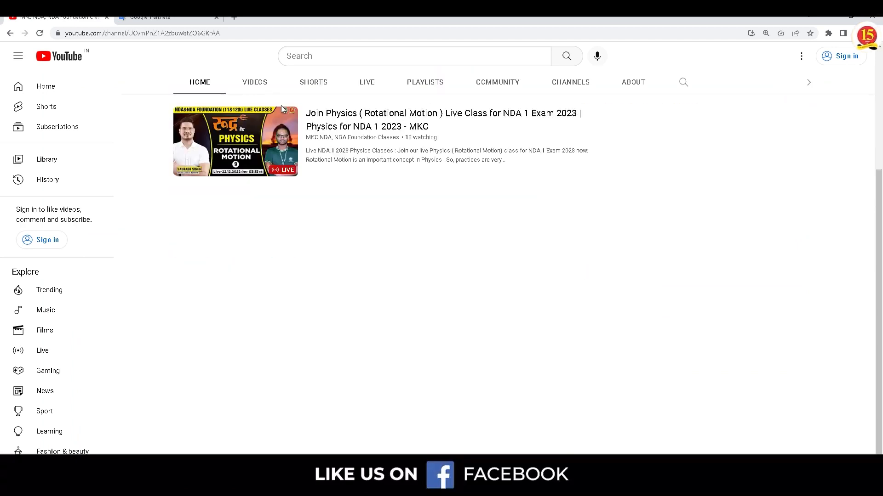
pyautogui.click(263, 87)
pyautogui.scroll(-3, 646, 279)
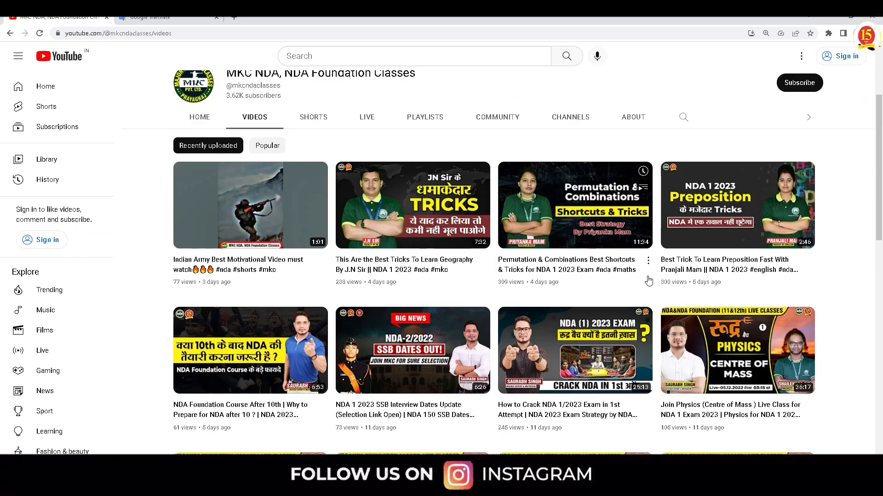
pyautogui.scroll(-8, 649, 280)
pyautogui.scroll(4, 648, 278)
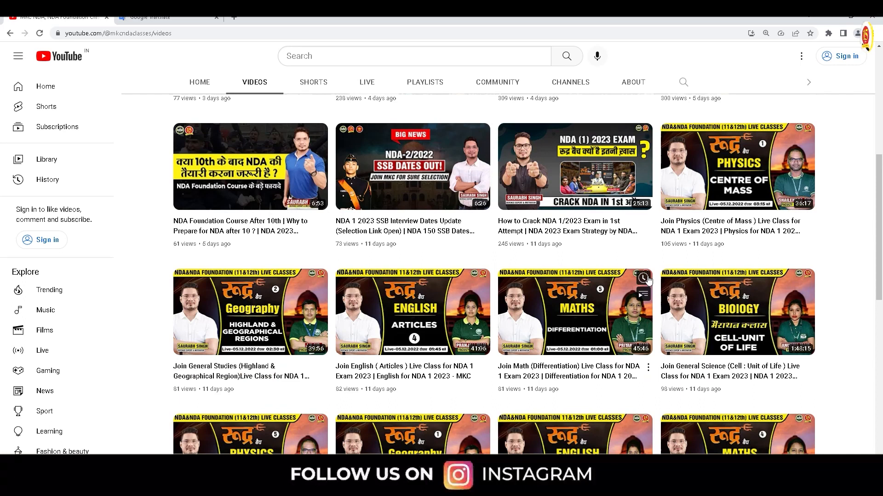
pyautogui.scroll(7, 648, 280)
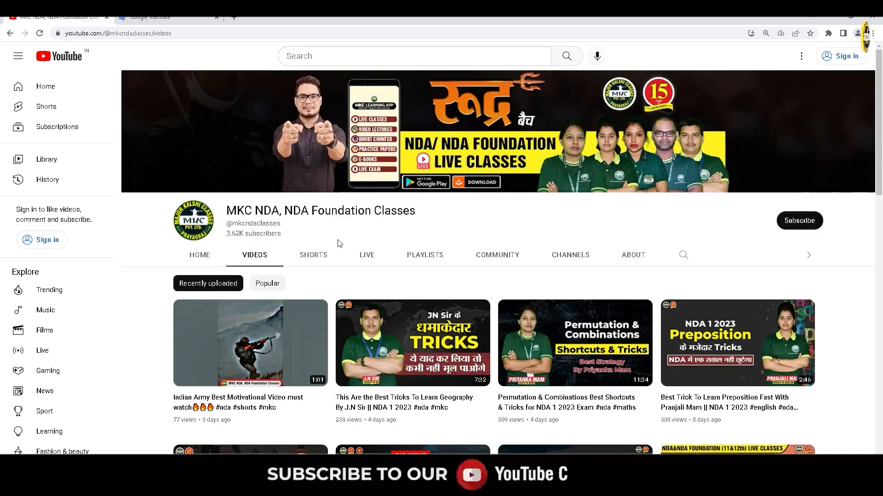
# Browse the Home, Channels and Community tabs, then return to Videos at the top
pyautogui.click(199, 255)
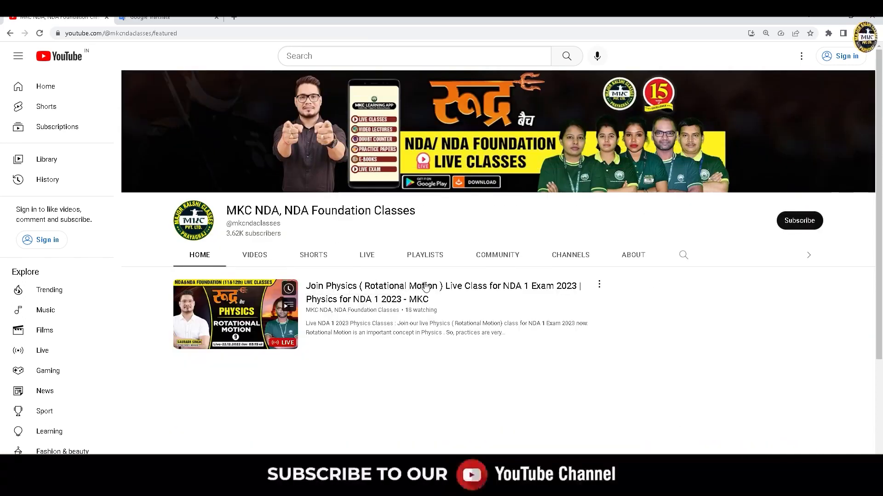
pyautogui.click(569, 256)
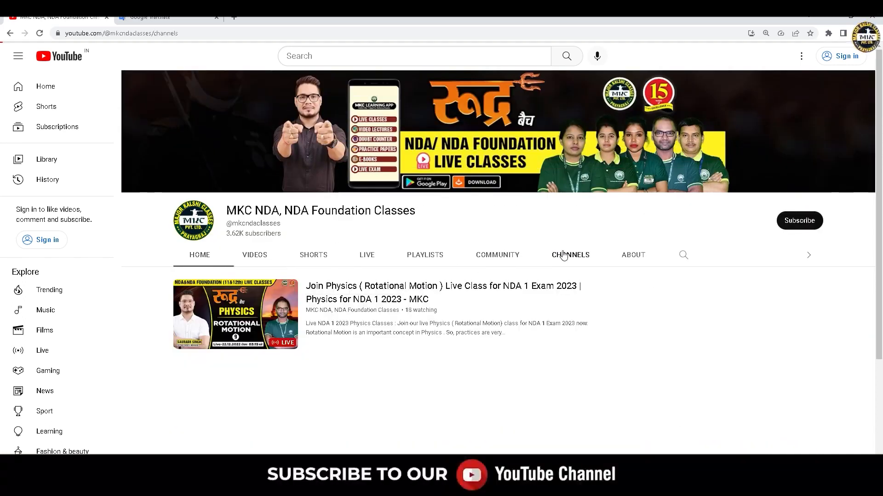
pyautogui.click(515, 260)
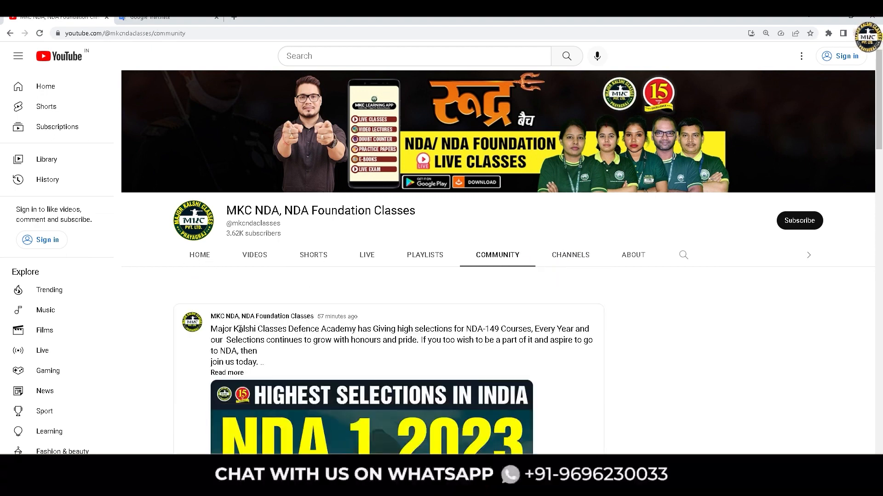
pyautogui.click(202, 328)
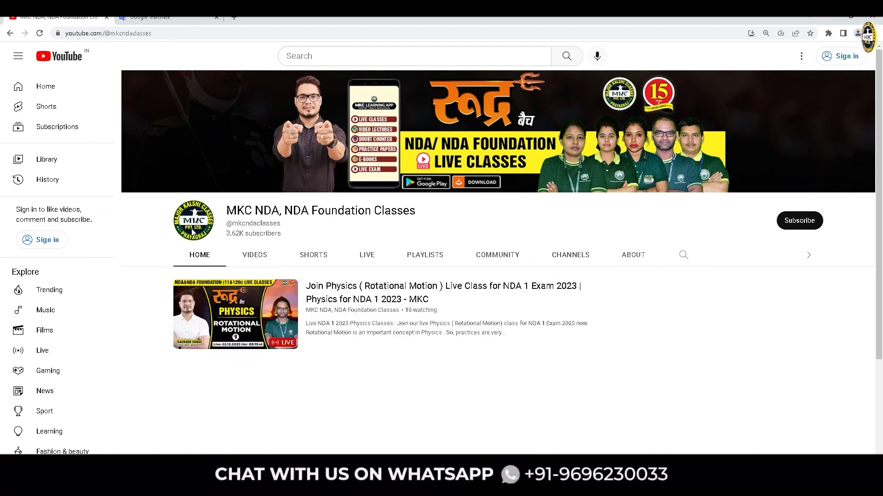
pyautogui.click(57, 87)
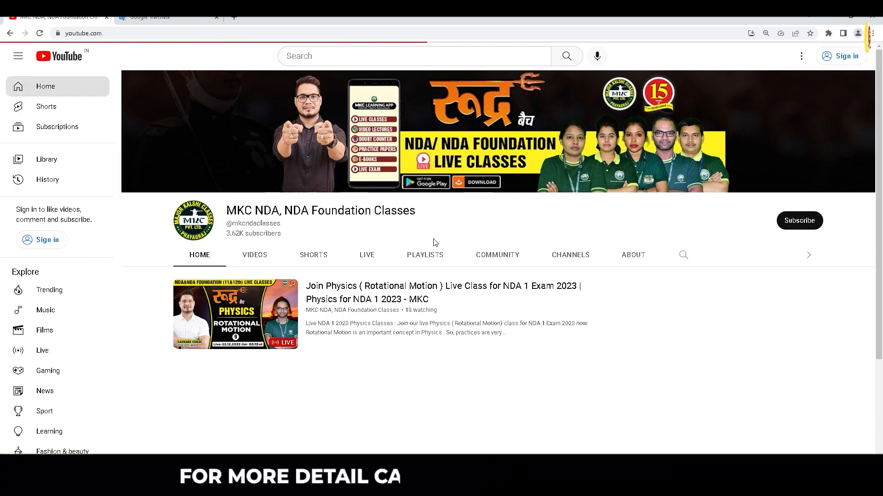
pyautogui.scroll(-4, 644, 275)
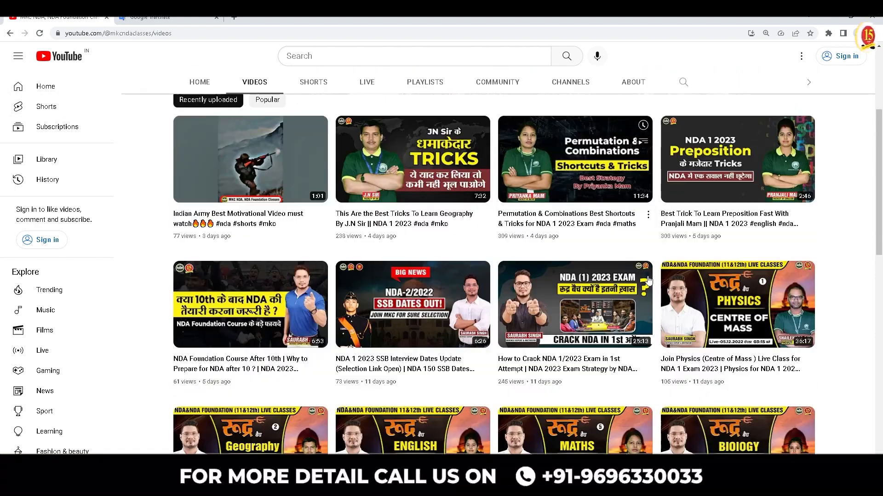
pyautogui.scroll(-2, 648, 281)
pyautogui.scroll(-5, 648, 280)
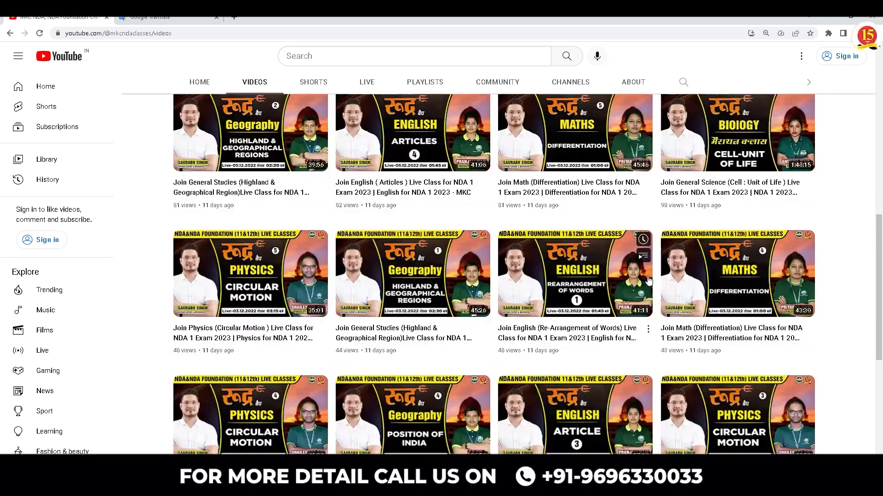
pyautogui.scroll(7, 648, 279)
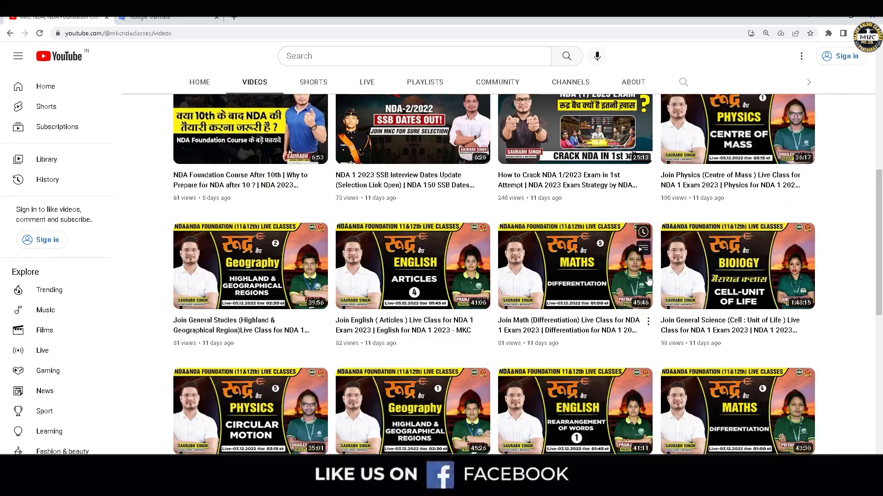
pyautogui.scroll(4, 648, 281)
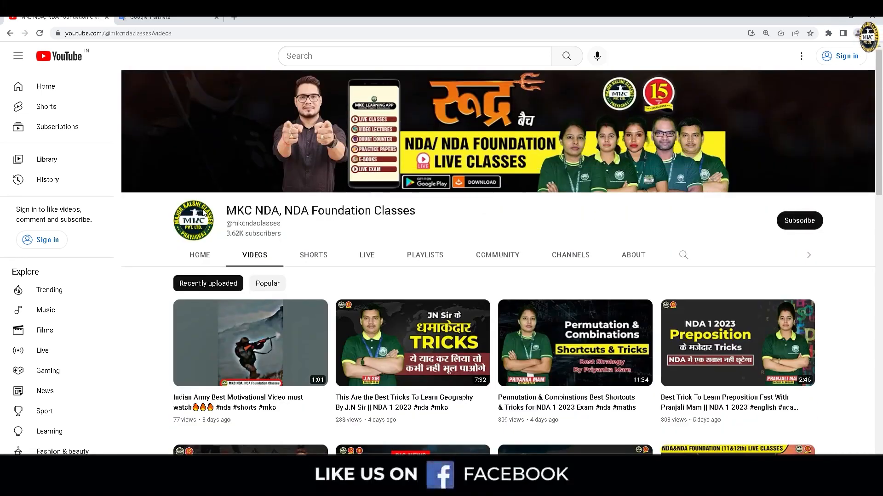